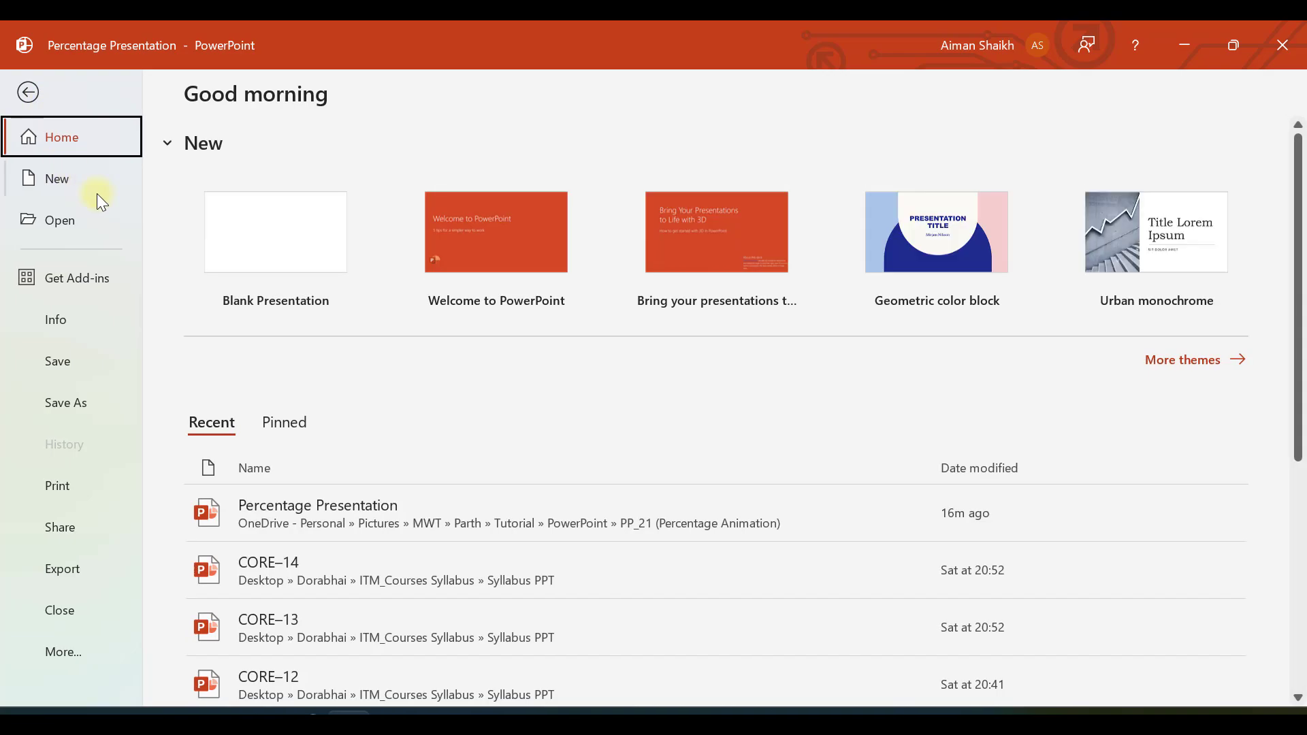
# Step: Create a blank presentation and remove the title and subtitle placeholders from the first slide
pyautogui.click(270, 240)
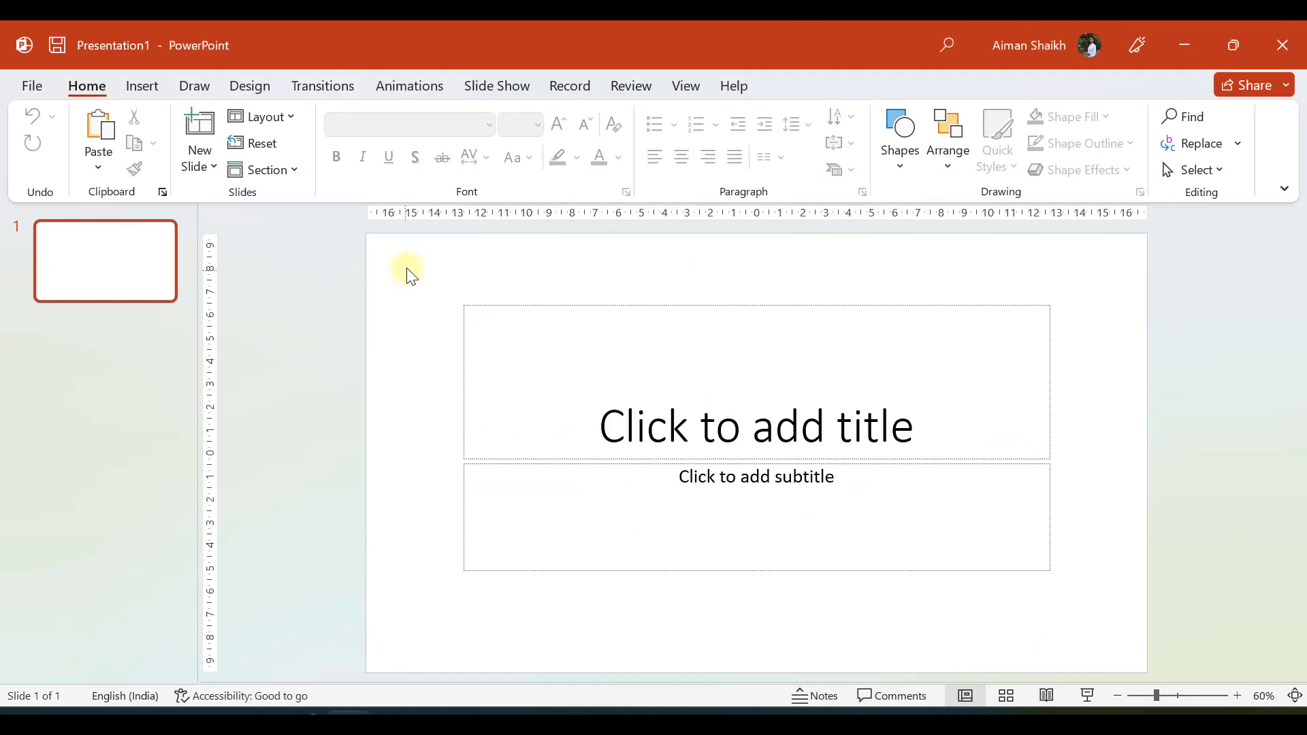
pyautogui.moveTo(406, 269); pyautogui.dragTo(1120, 639)
pyautogui.press('Delete')
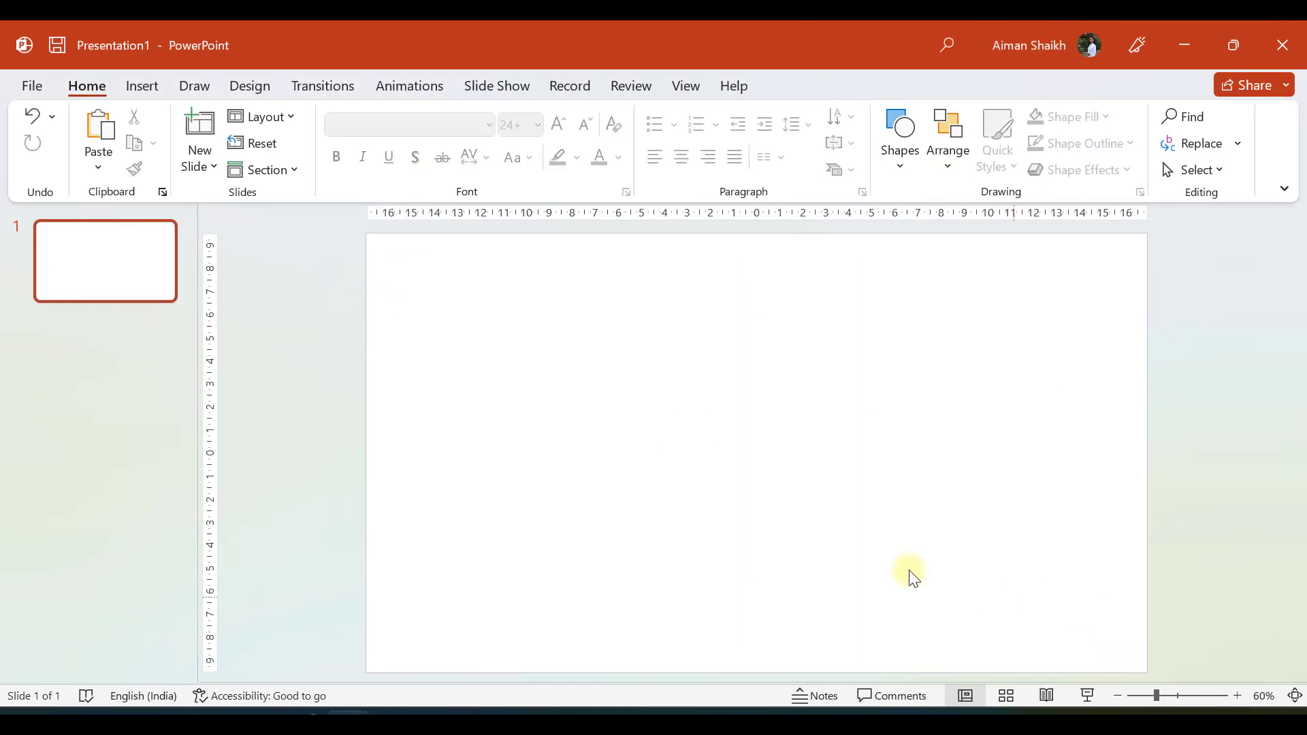
# Step: Draw an Arc shape measuring about 6.94 cm by 6.94 cm in the upper middle of the slide
pyautogui.click(152, 89)
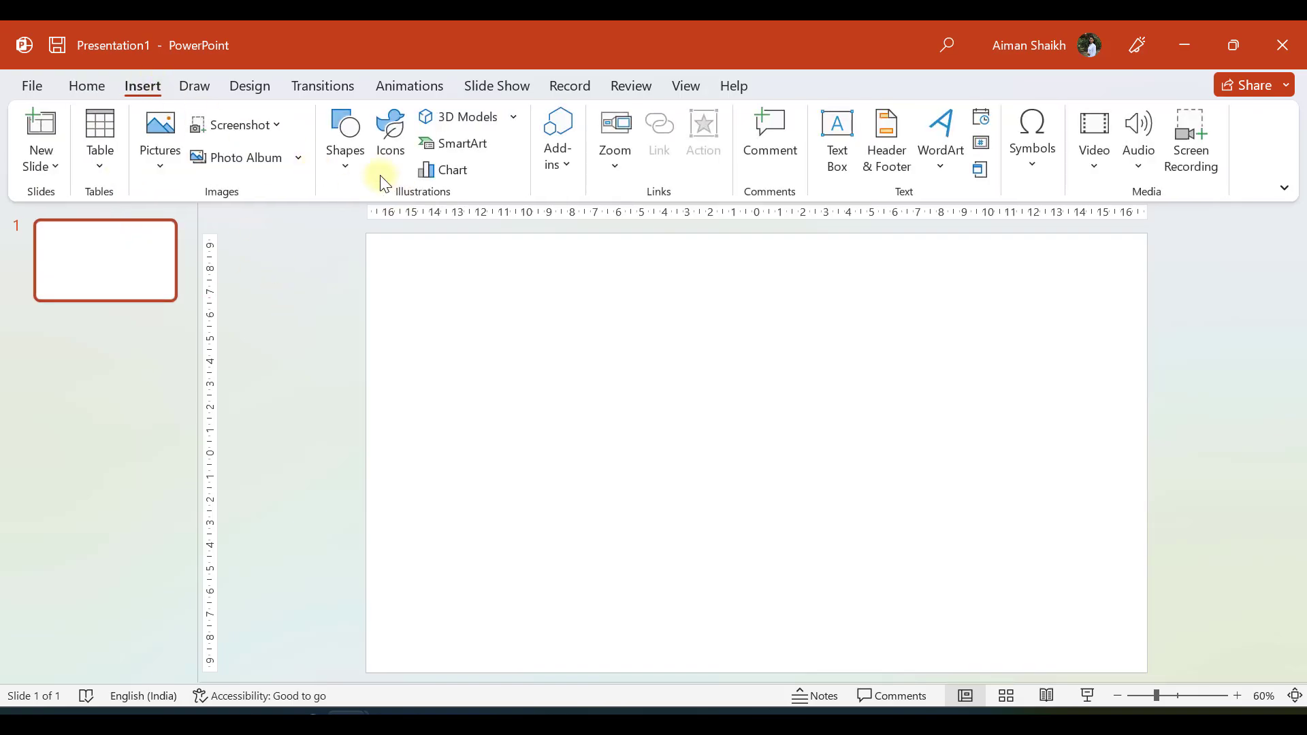
pyautogui.click(354, 162)
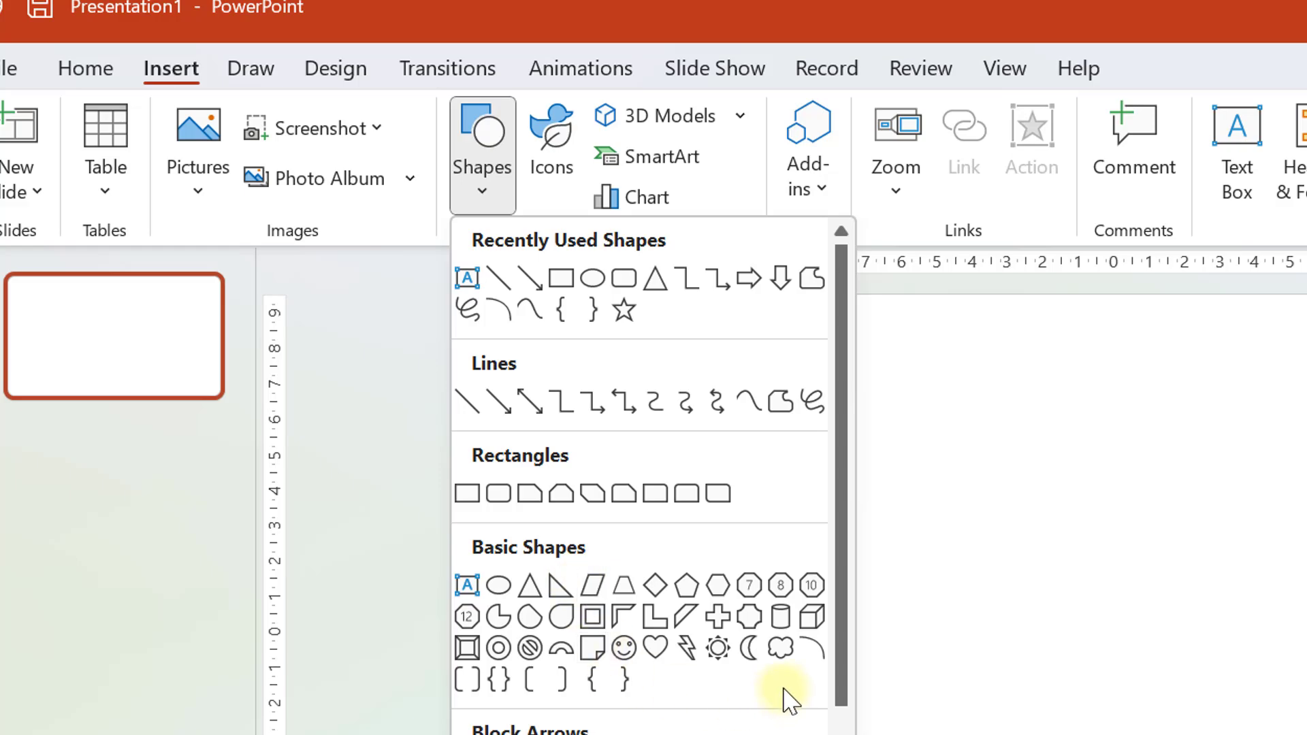
pyautogui.click(815, 651)
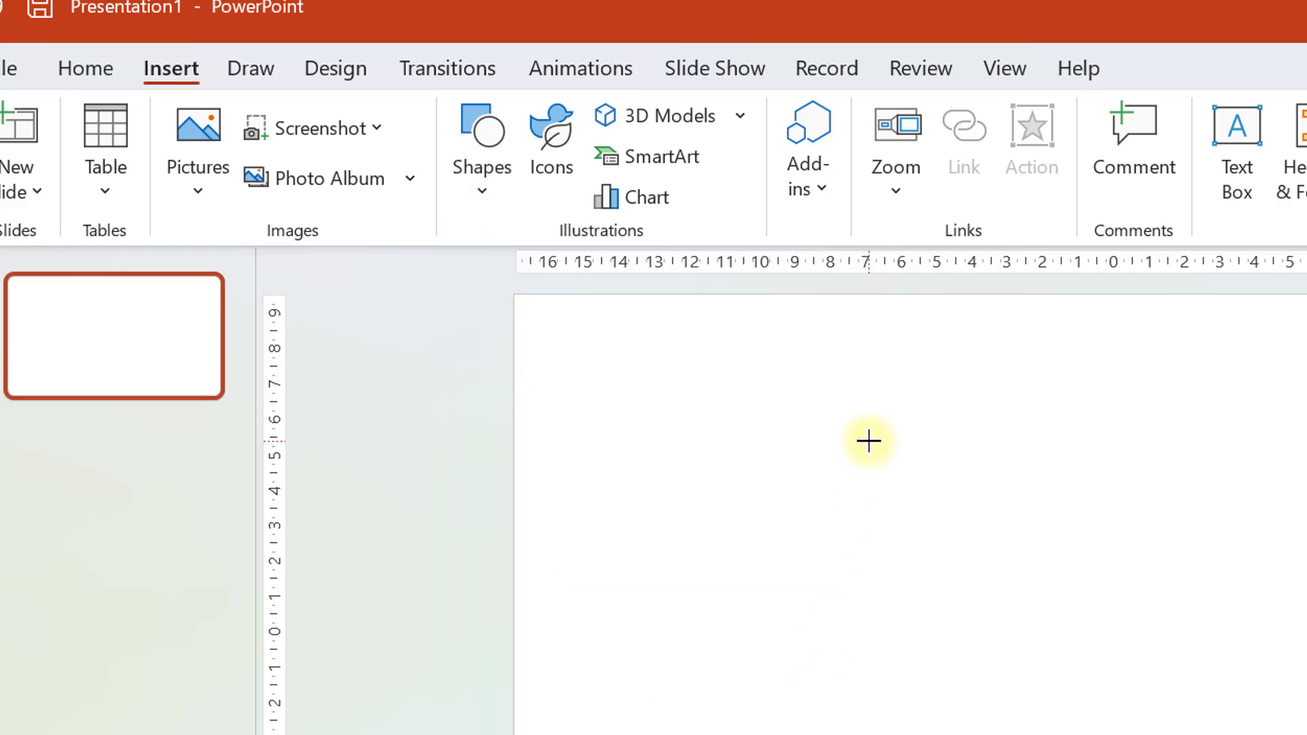
pyautogui.moveTo(867, 441); pyautogui.dragTo(1097, 688)
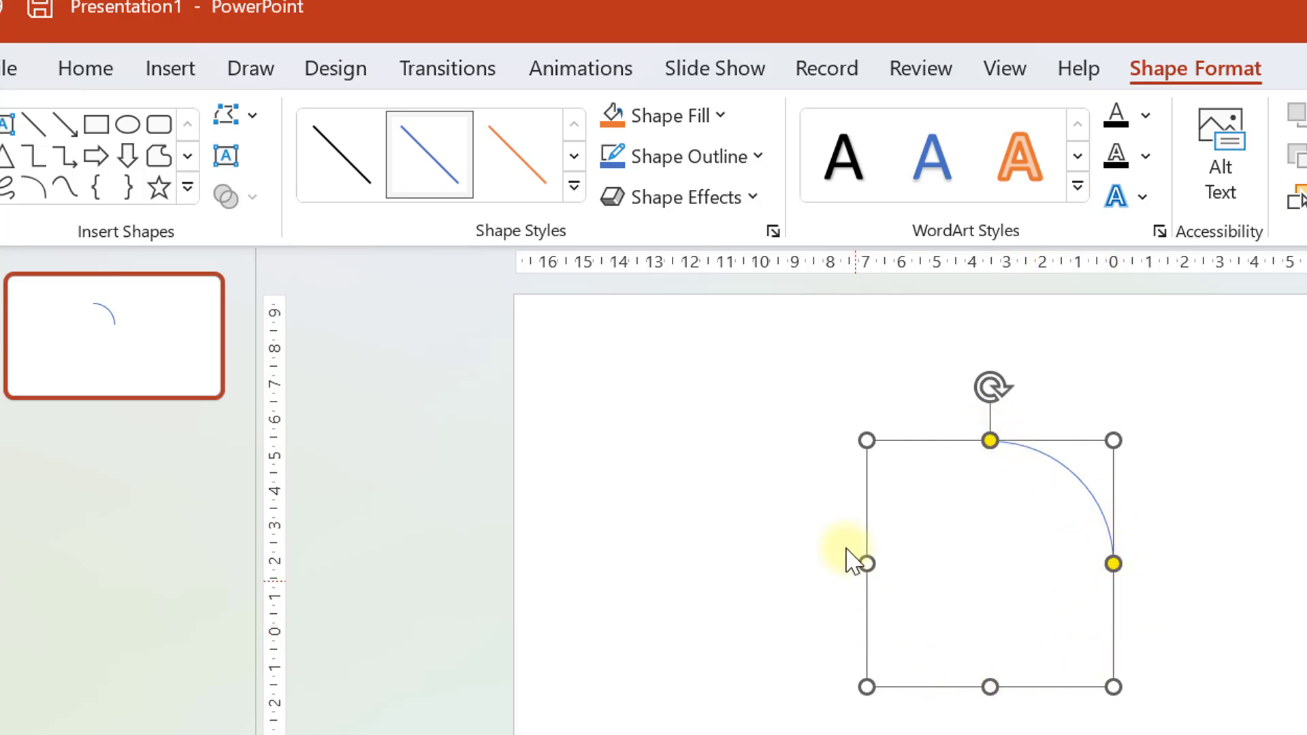
pyautogui.click(643, 381)
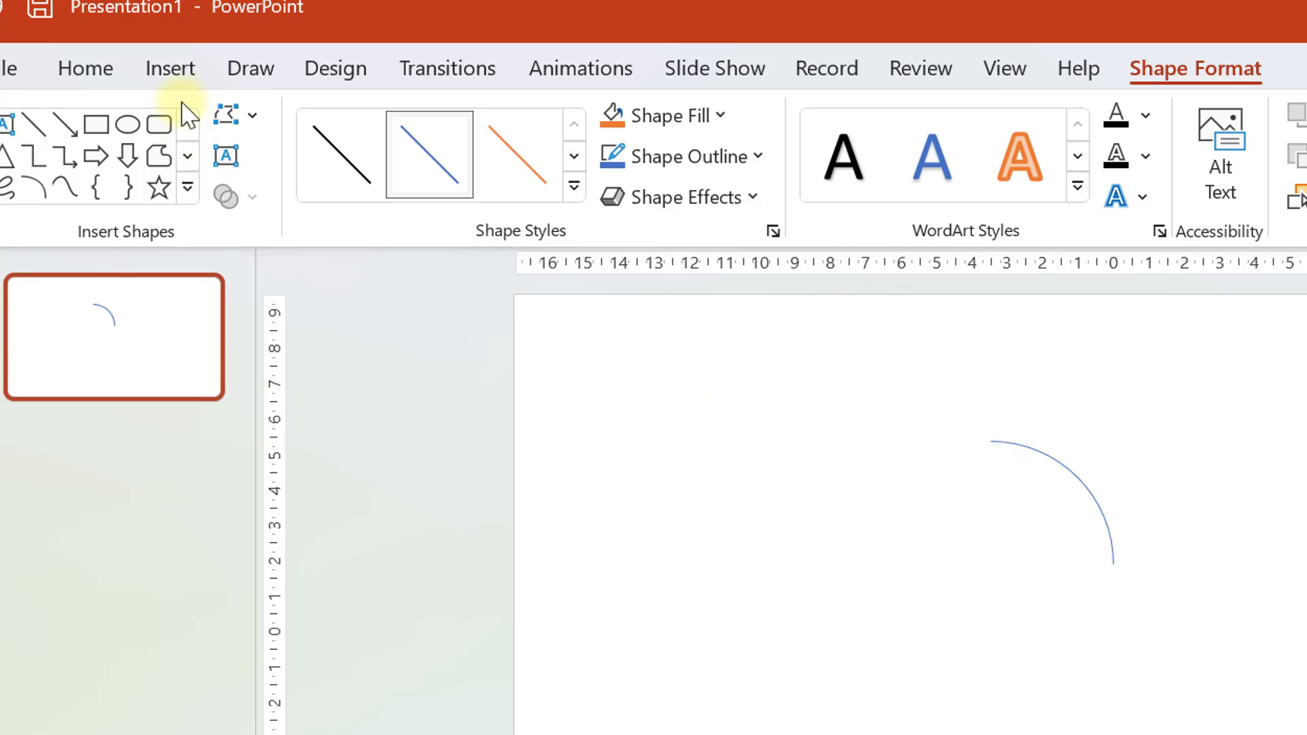
pyautogui.click(180, 81)
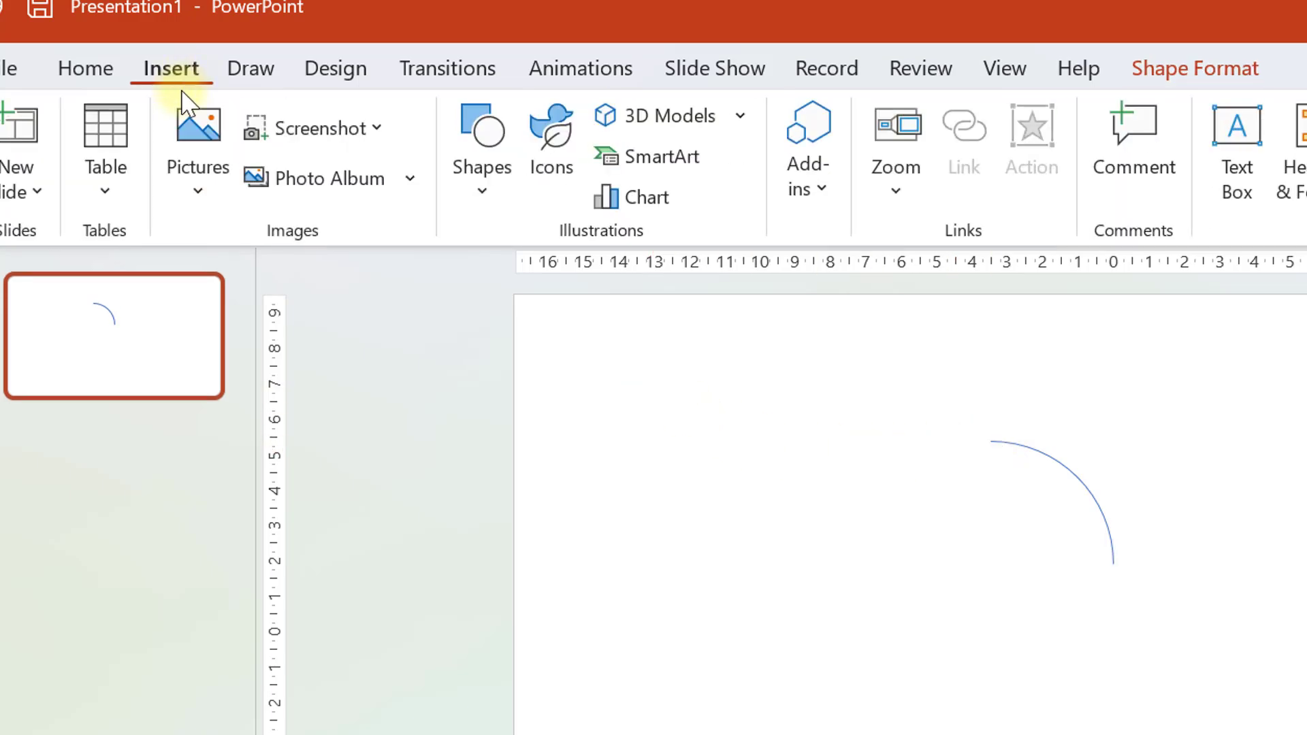
pyautogui.click(488, 201)
pyautogui.click(813, 649)
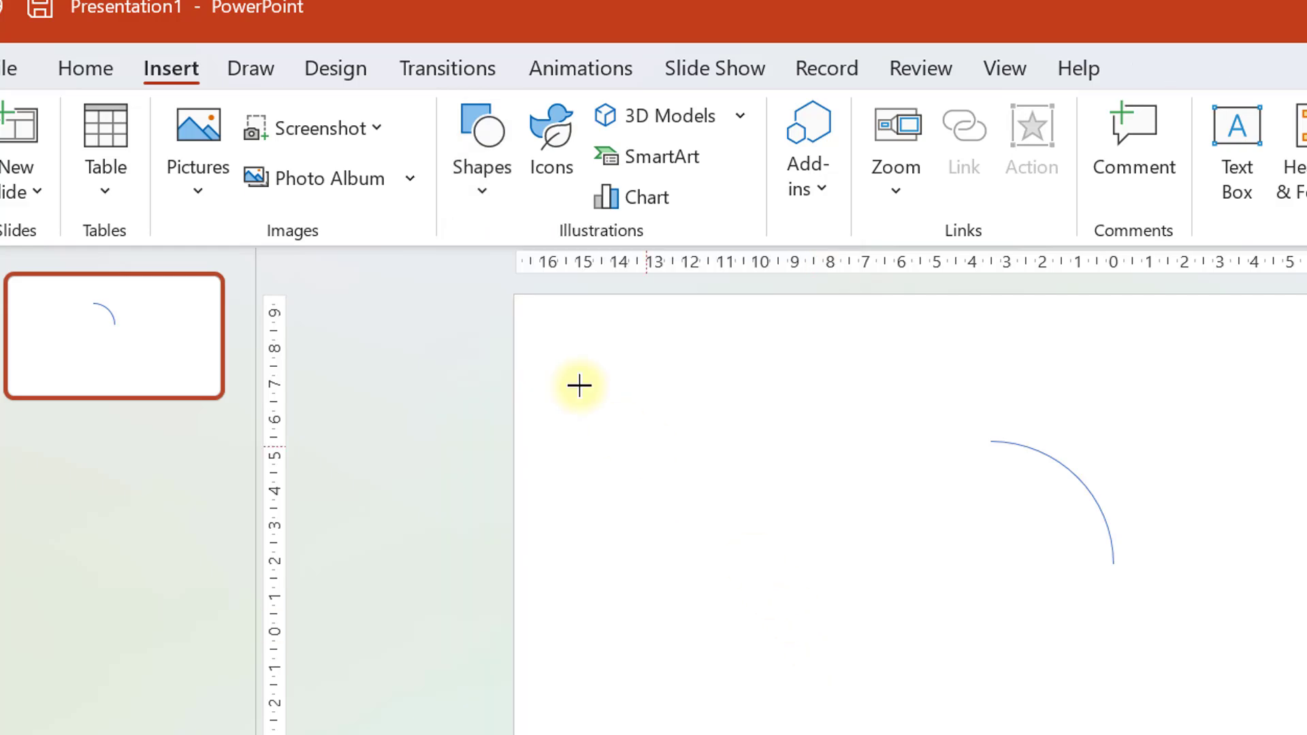
pyautogui.moveTo(597, 400); pyautogui.dragTo(1127, 732)
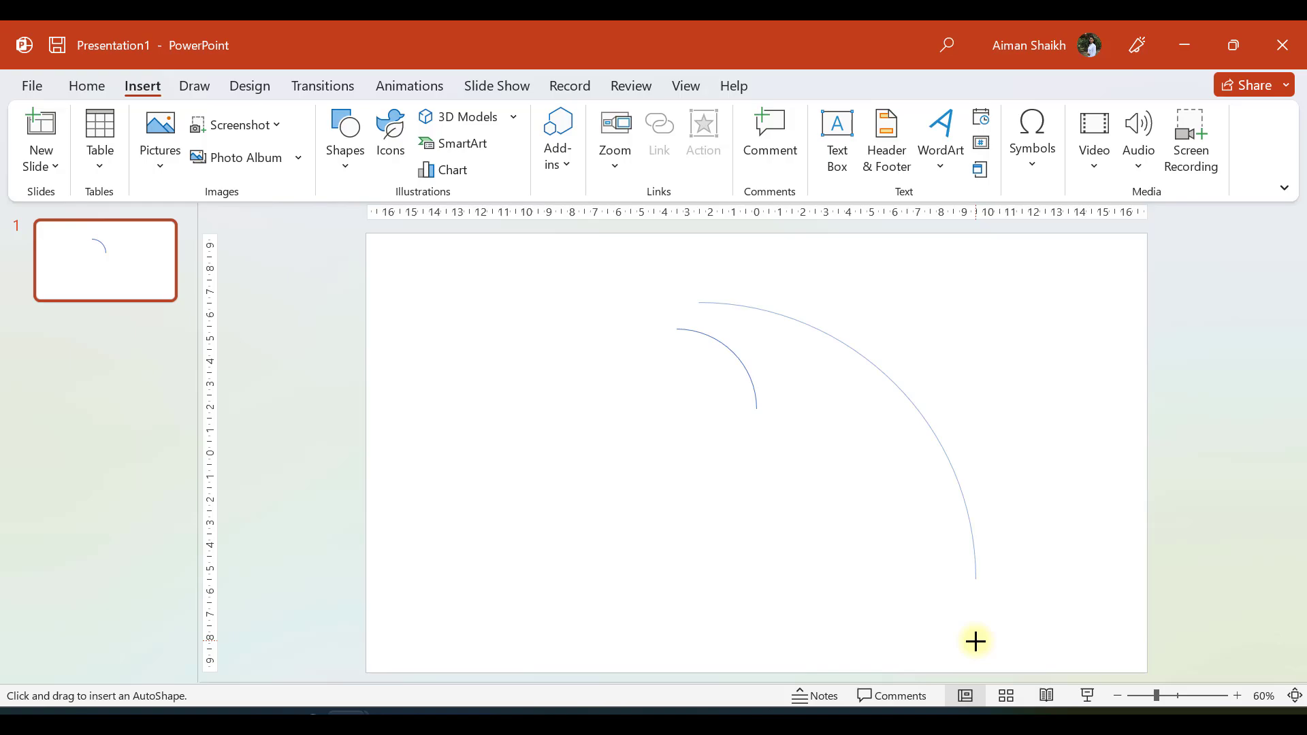
pyautogui.press('Escape')
# Step: Set the arc's outline width to 20 pt
pyautogui.click(729, 344)
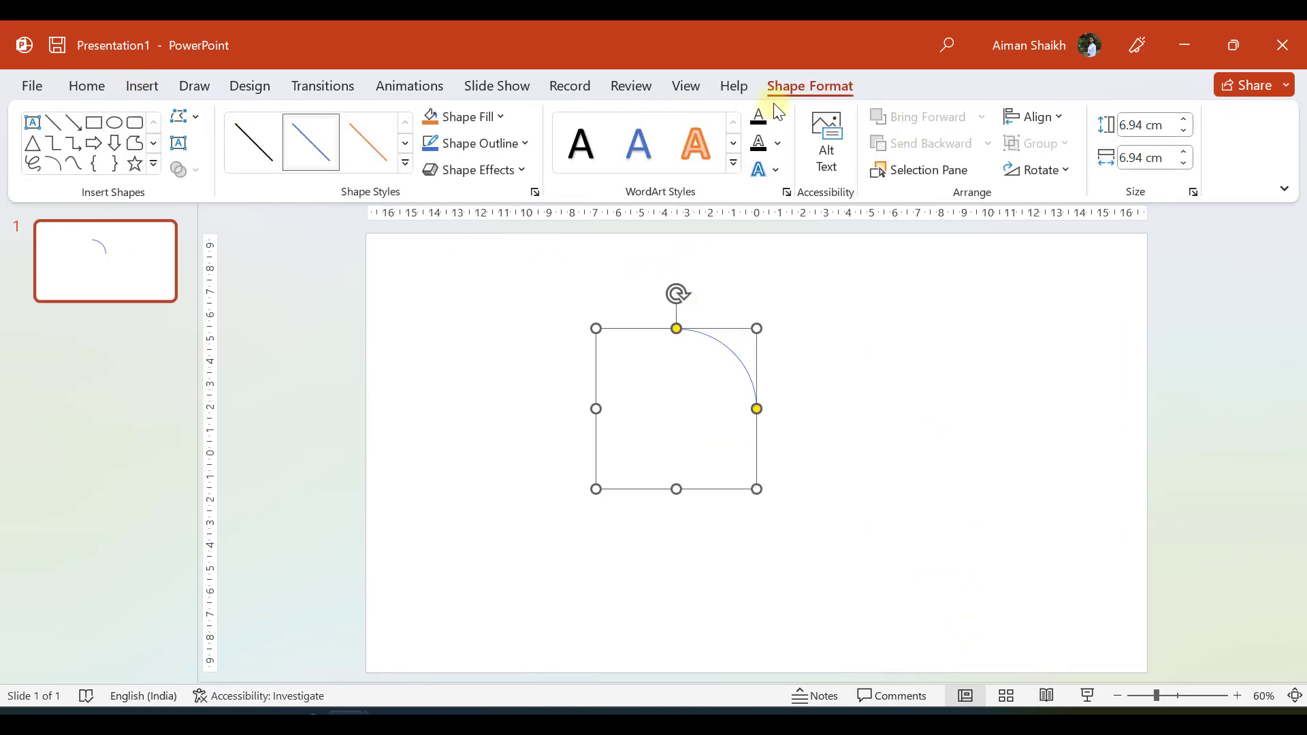
pyautogui.click(476, 143)
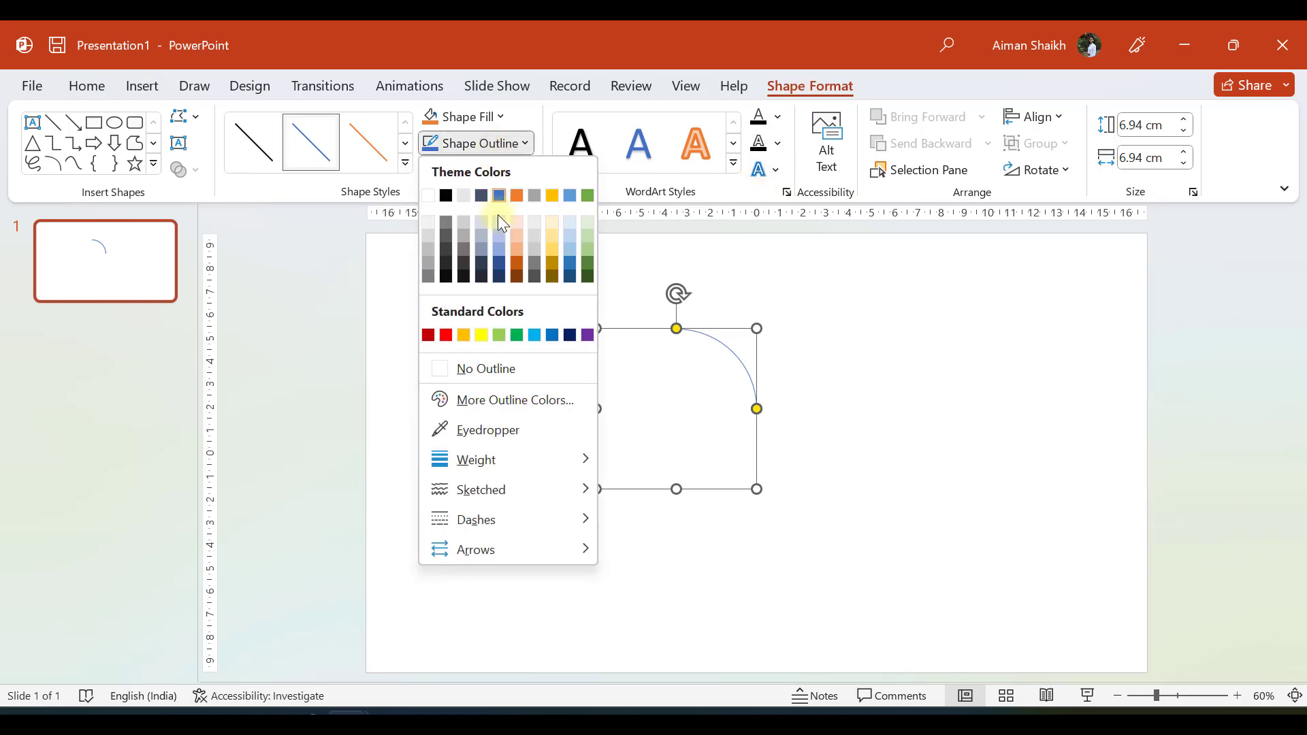
pyautogui.moveTo(487, 459)
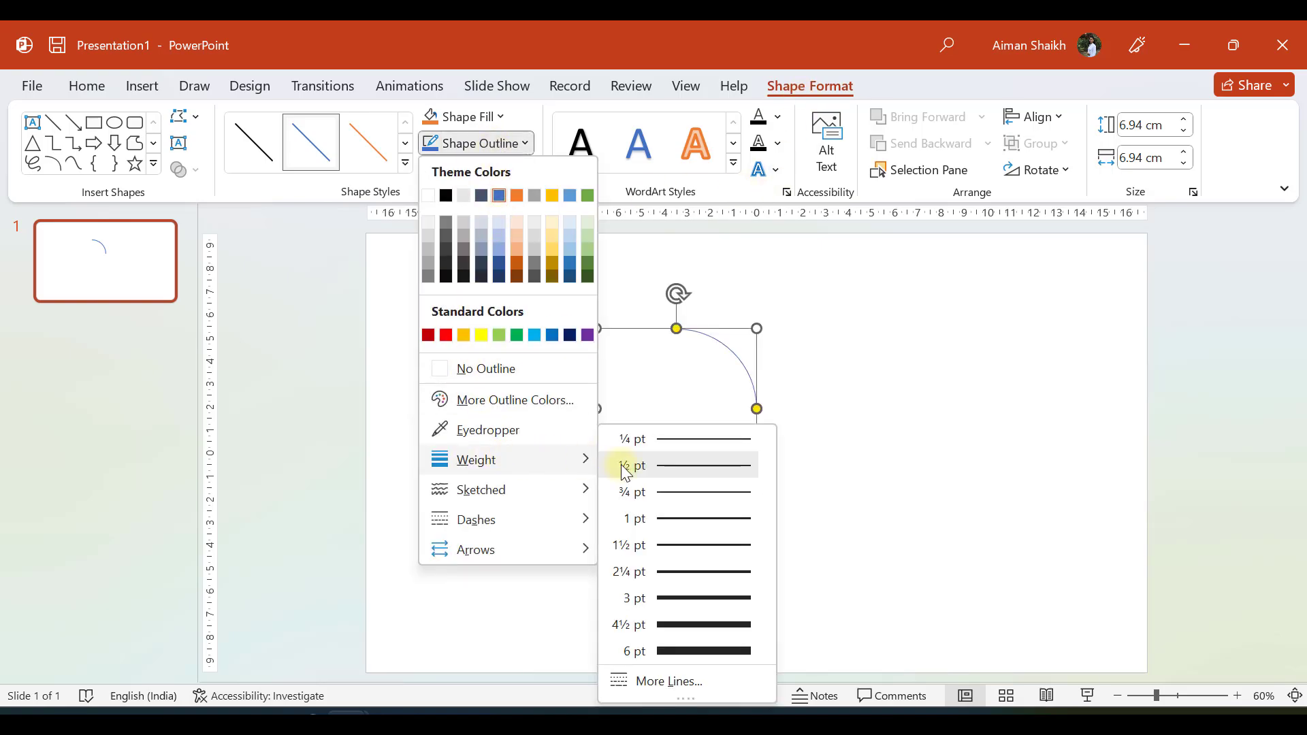
pyautogui.click(678, 681)
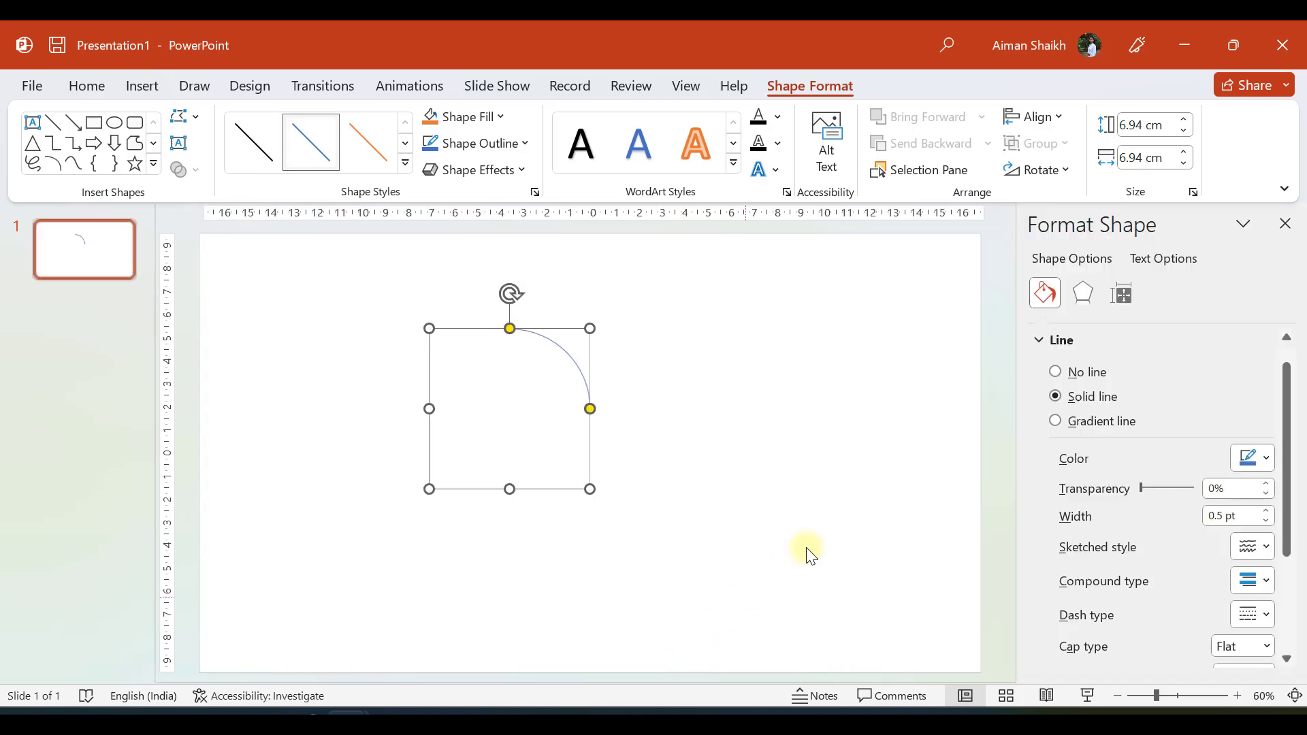
pyautogui.scroll(-1, 1228, 467)
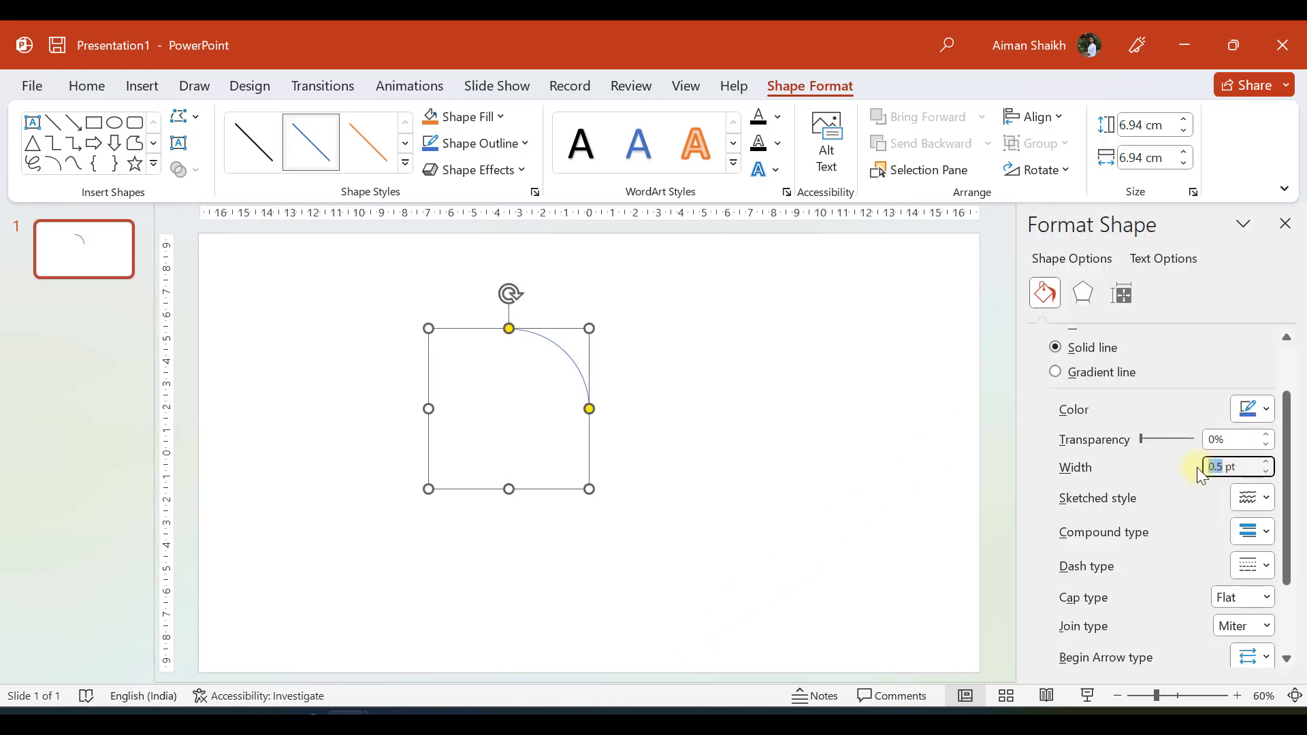
pyautogui.write('20')
pyautogui.press('Return')
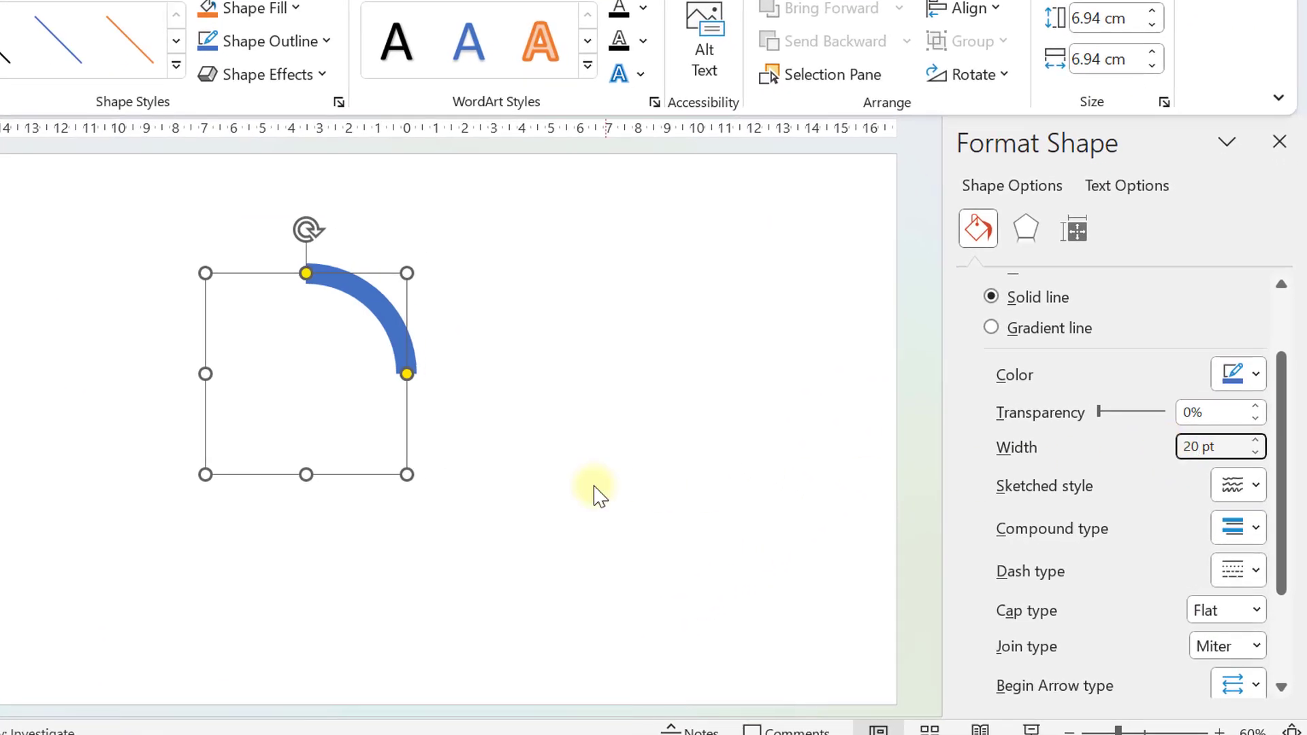
# Step: Extend the arc's lower end clockwise so that it forms about three quarters of a circle
pyautogui.click(312, 342)
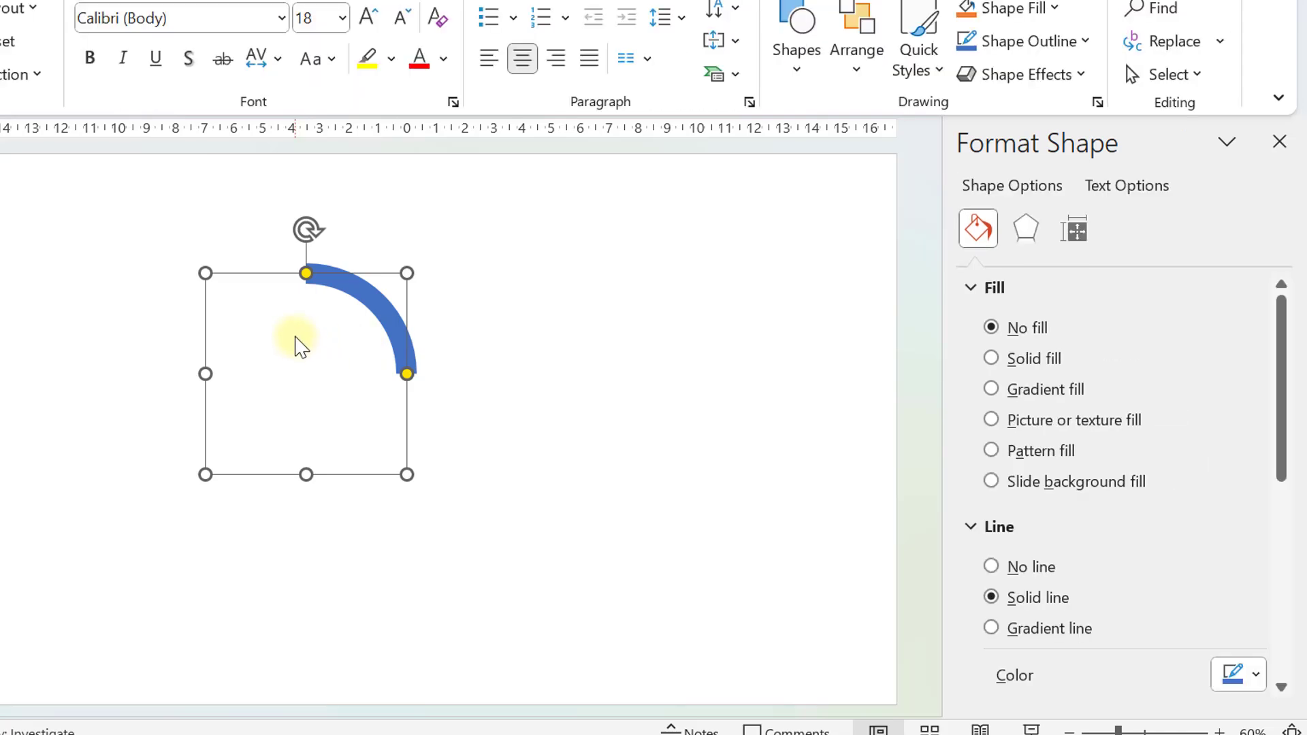
pyautogui.scroll(1, 295, 337)
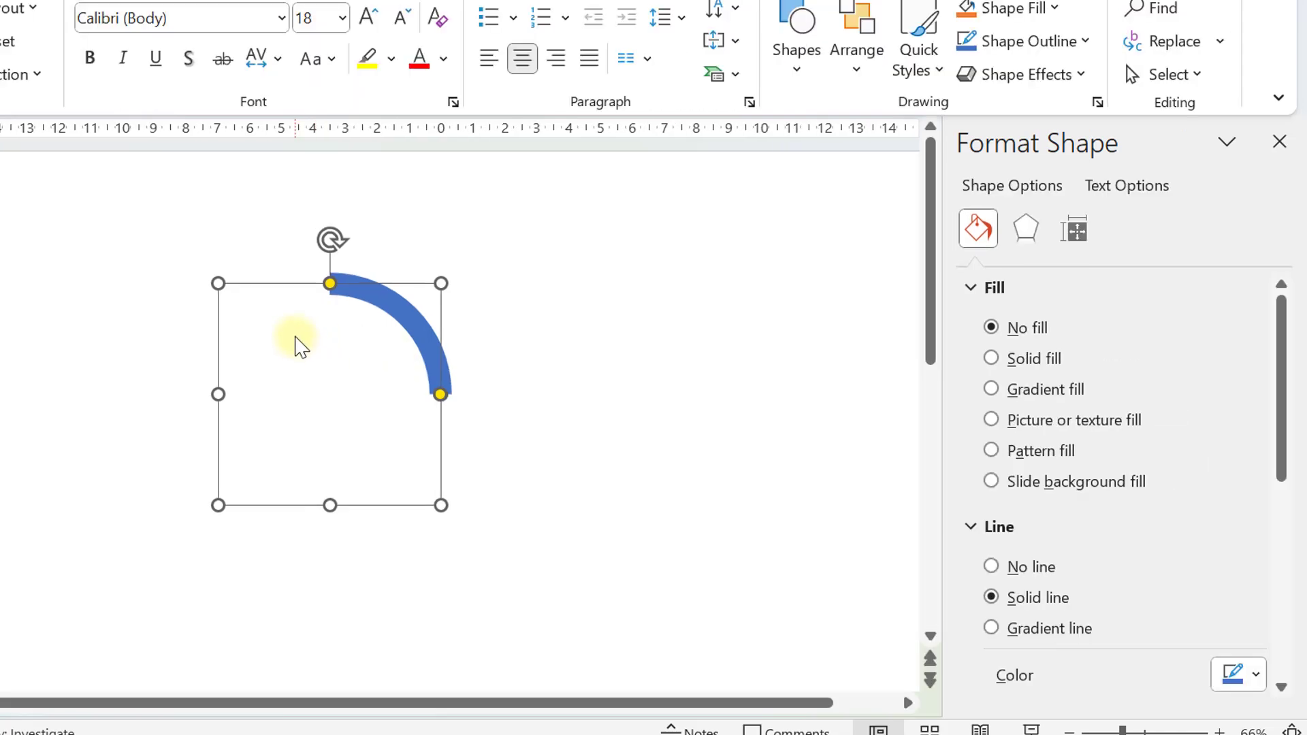
pyautogui.scroll(1, 299, 347)
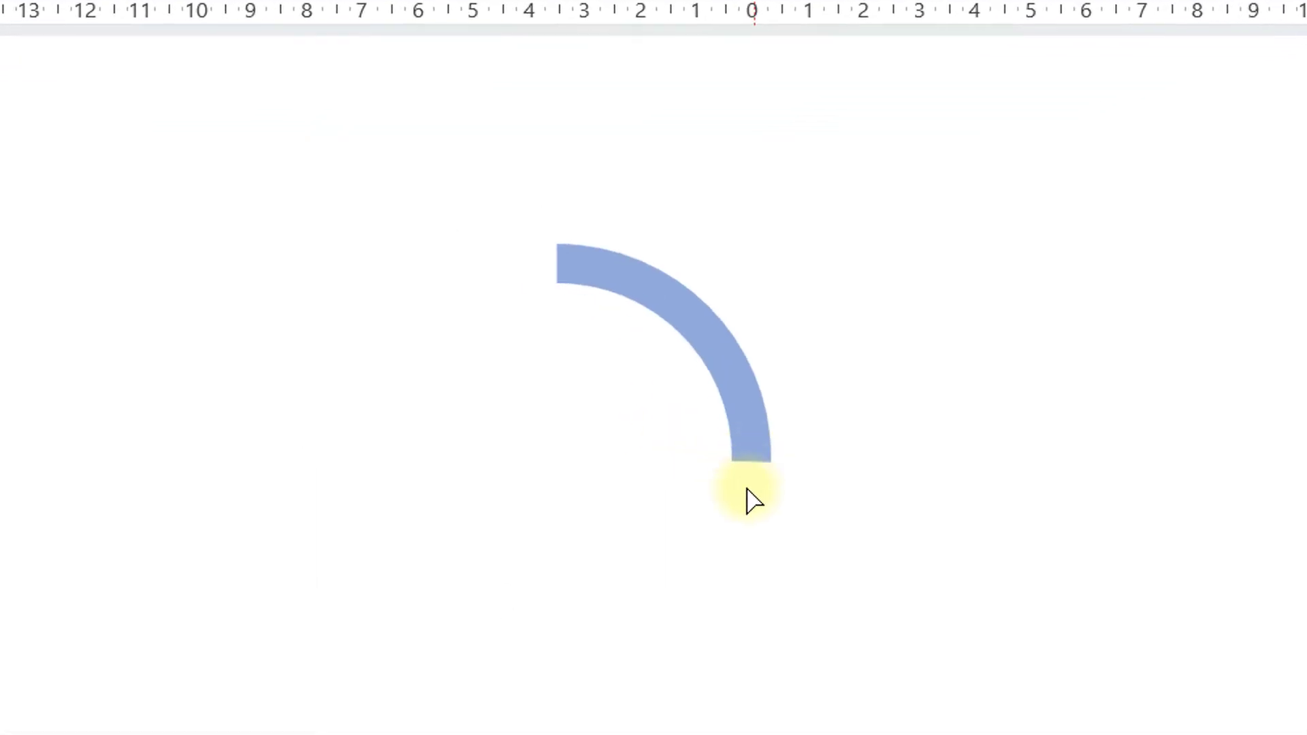
pyautogui.moveTo(747, 489); pyautogui.dragTo(436, 469)
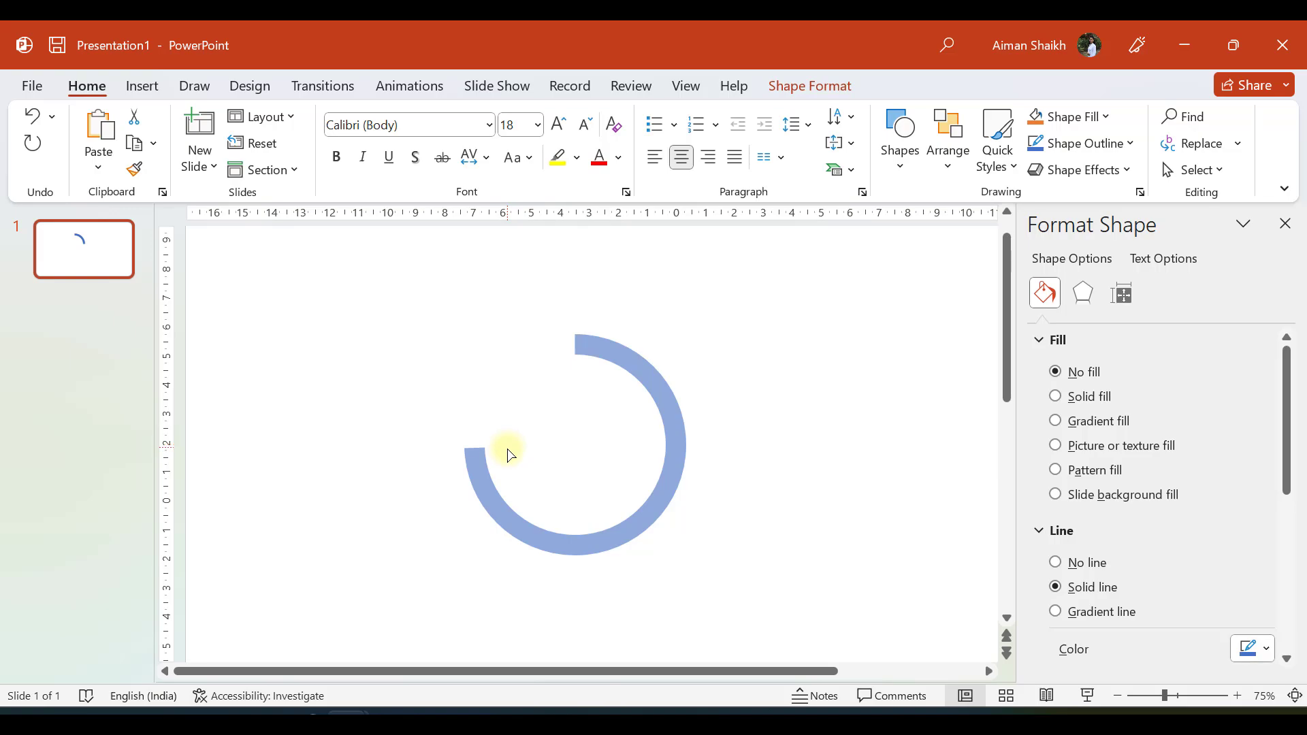
pyautogui.moveTo(511, 448); pyautogui.dragTo(512, 446)
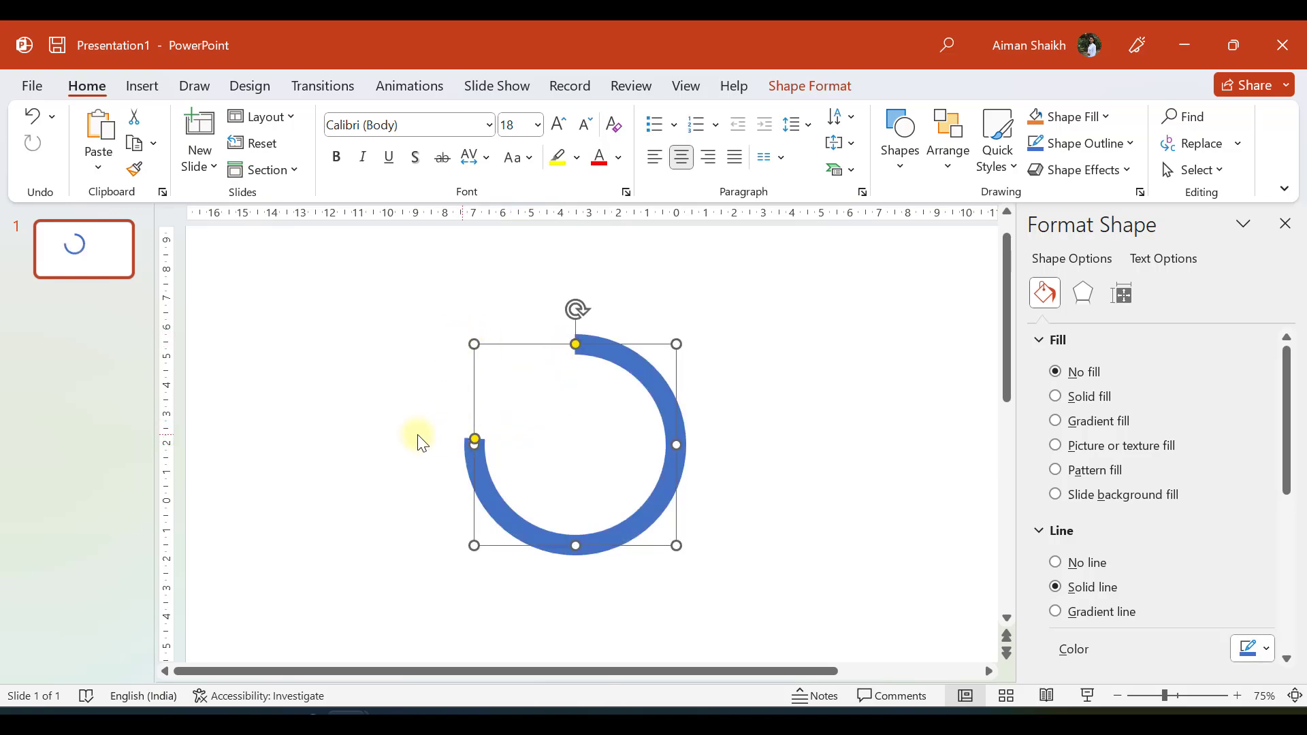
pyautogui.click(730, 495)
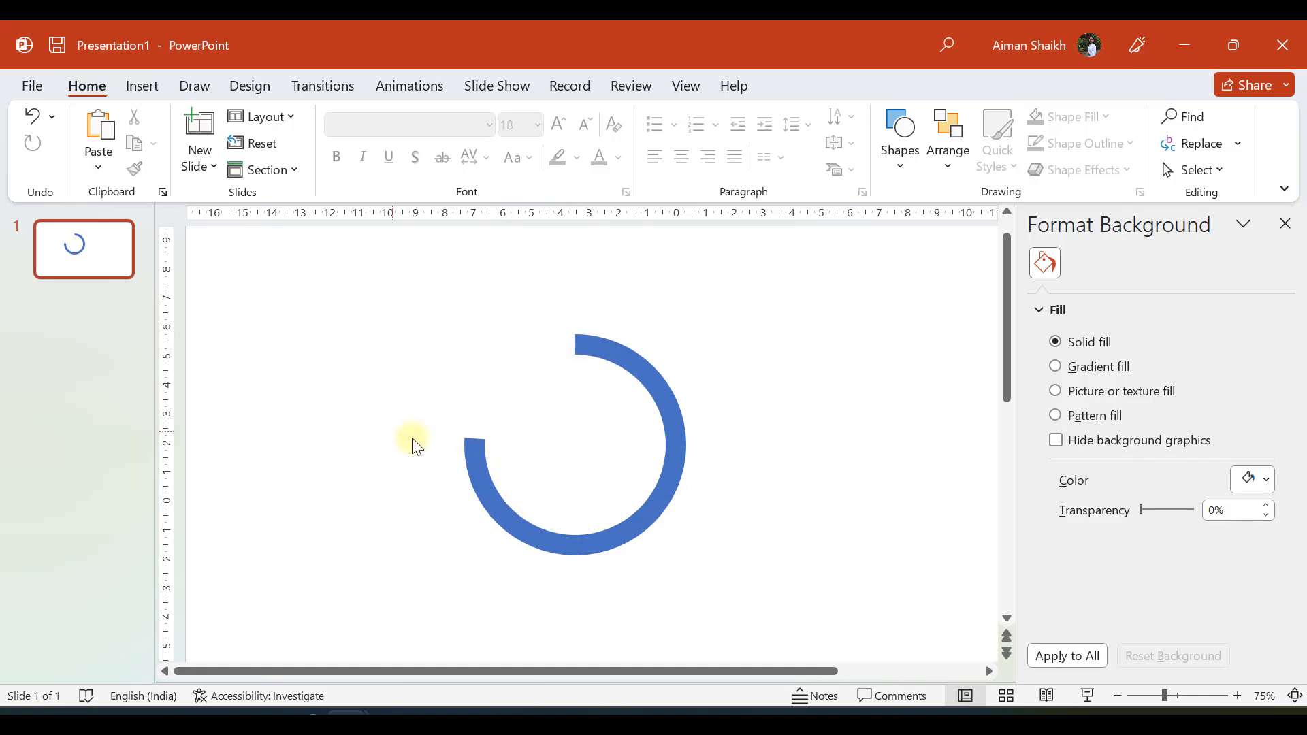
pyautogui.scroll(-2, 878, 382)
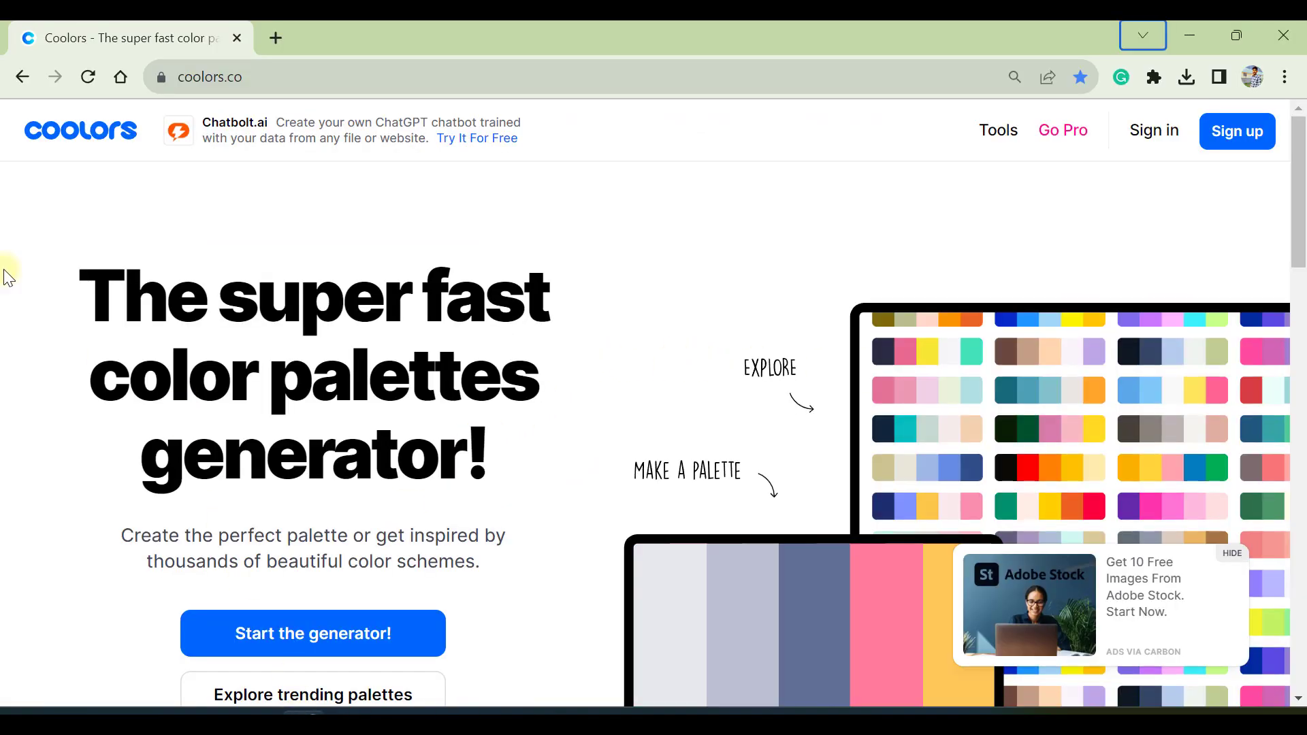
# Step: Switch to the Coolors website, open the trending color palettes and find the ten-color palette running from pink through purple to light blue
pyautogui.click(776, 367)
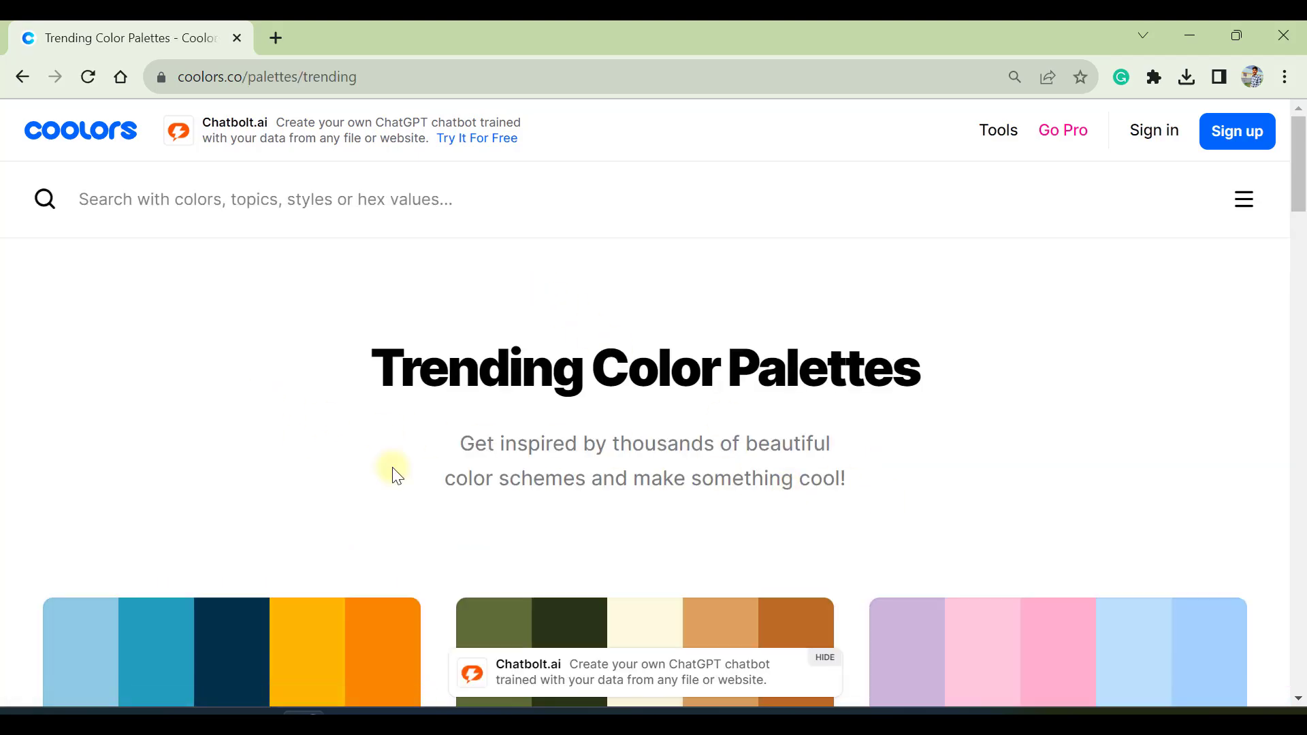
pyautogui.scroll(-15, 473, 515)
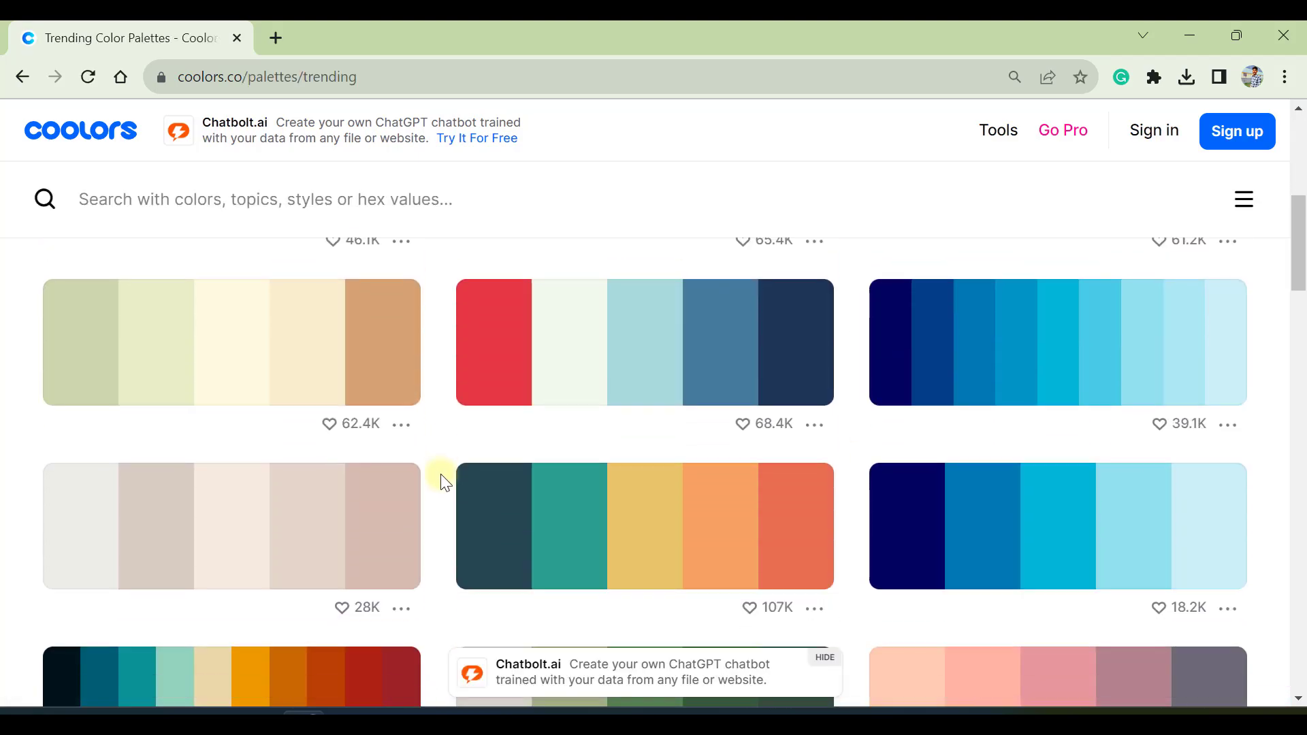
pyautogui.scroll(1, 443, 476)
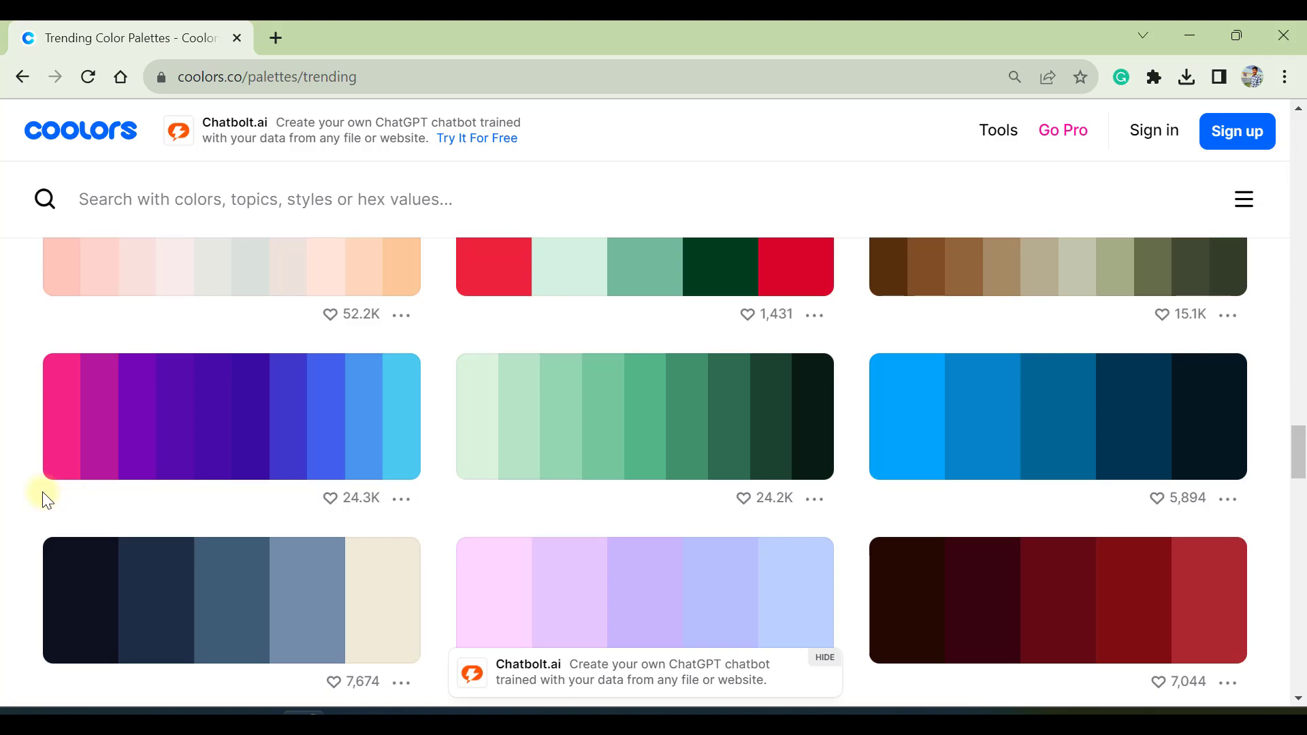
# Step: Capture a screenshot of the pink-to-light-blue palette and paste it into the upper right of the PowerPoint slide
pyautogui.press('super+shift+s')
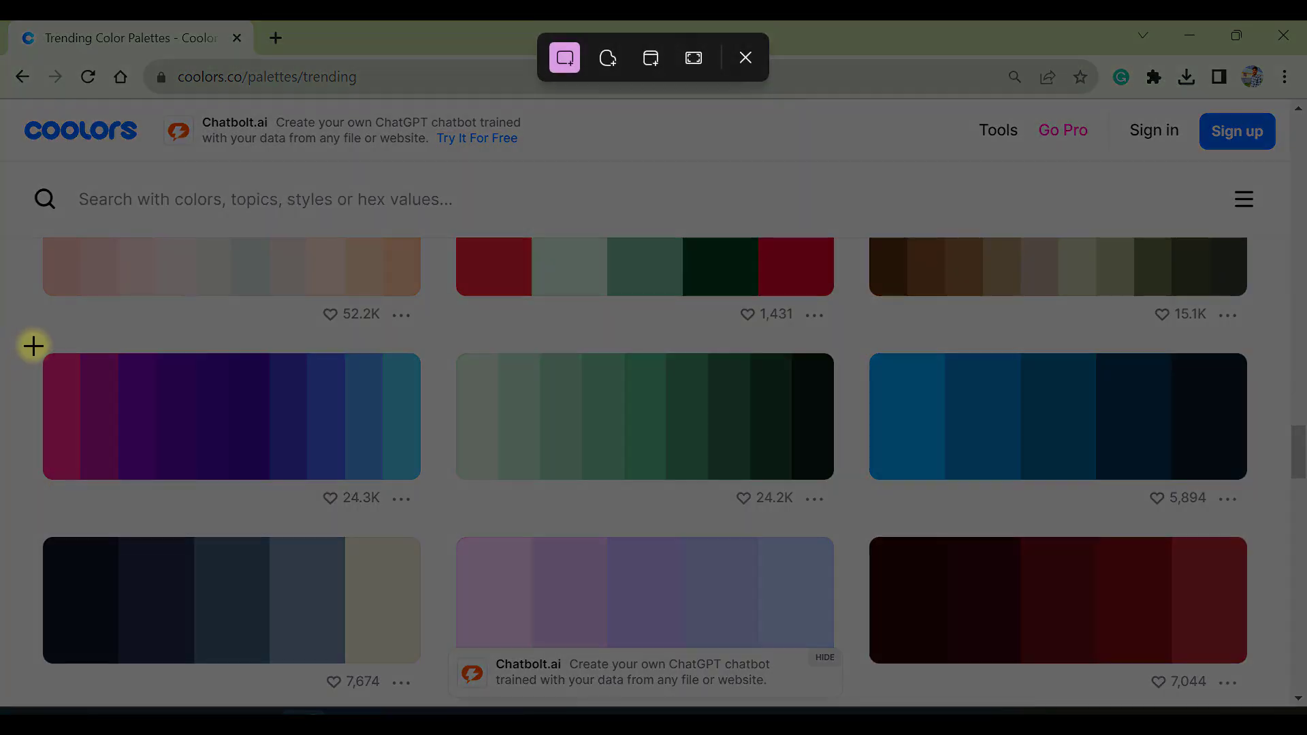
pyautogui.moveTo(31, 345); pyautogui.dragTo(440, 494)
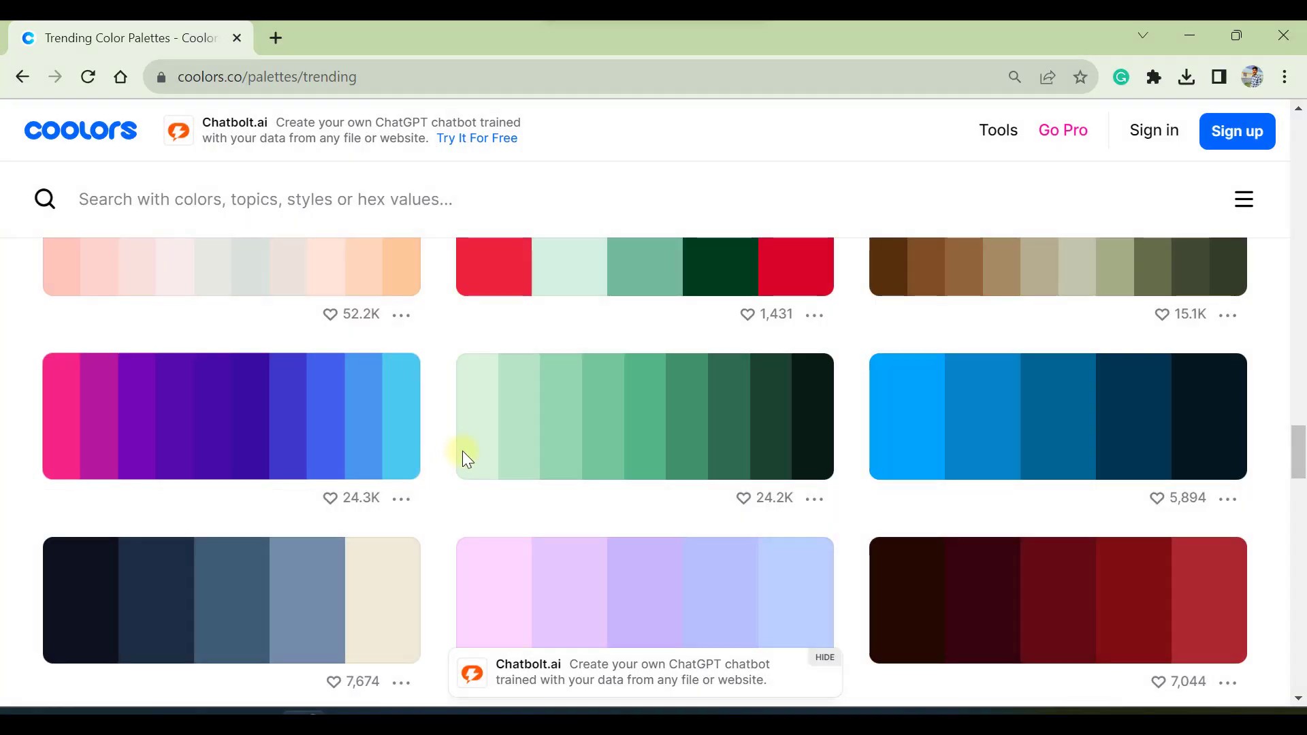
pyautogui.click(393, 689)
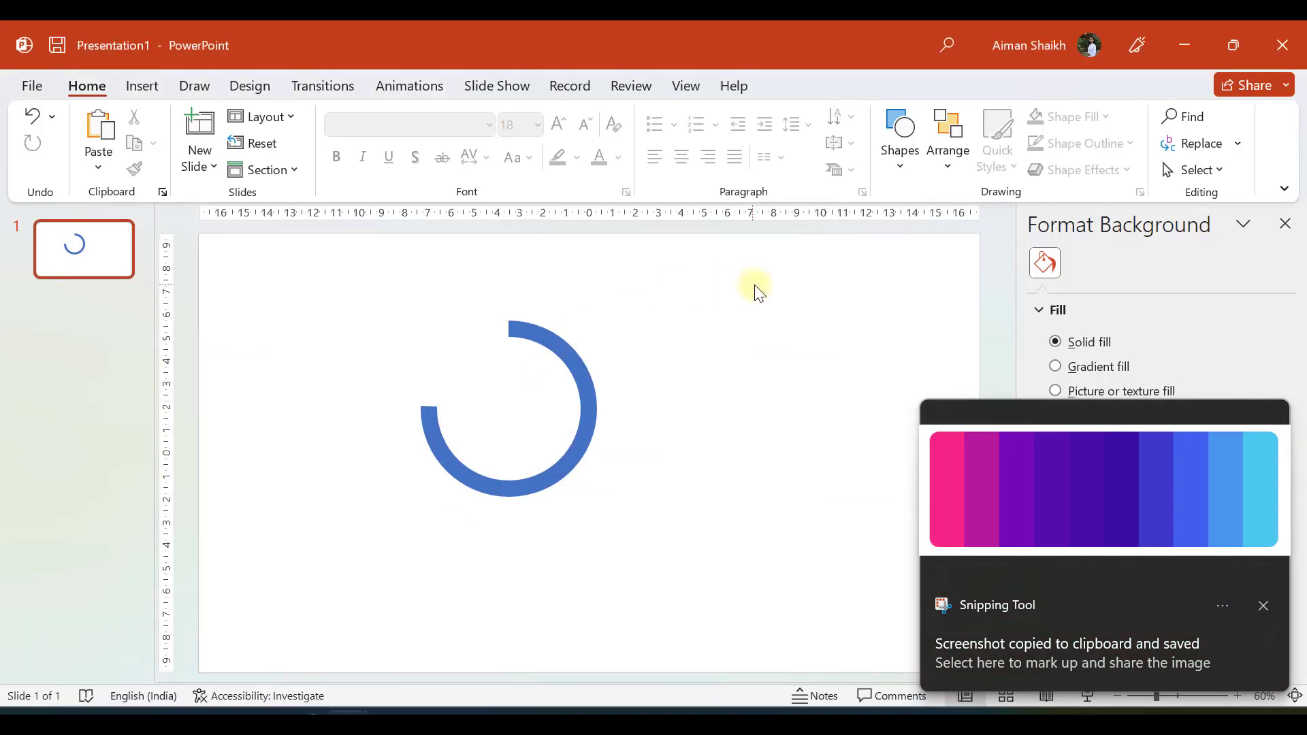
pyautogui.hotkey('ctrl', 'v')
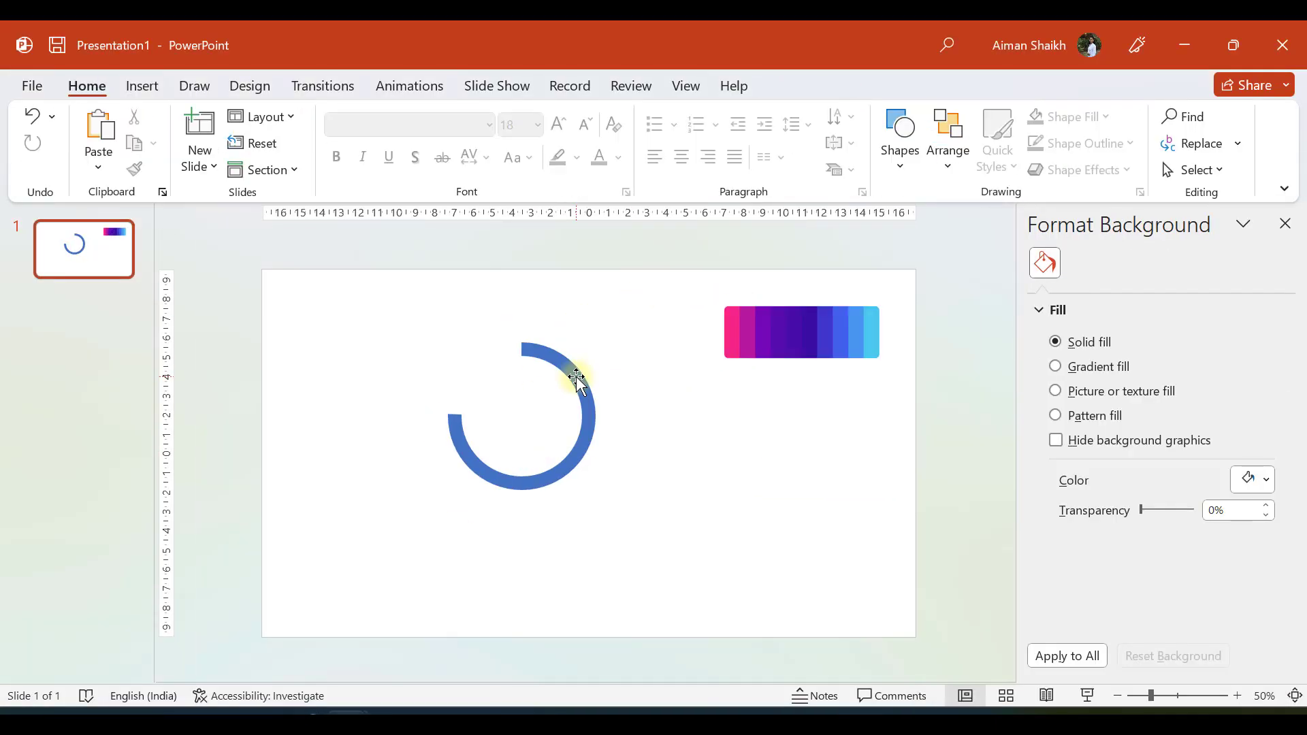
# Step: Color the arc's solid outline magenta by sampling the second swatch of the palette picture with the Eyedropper
pyautogui.click(575, 380)
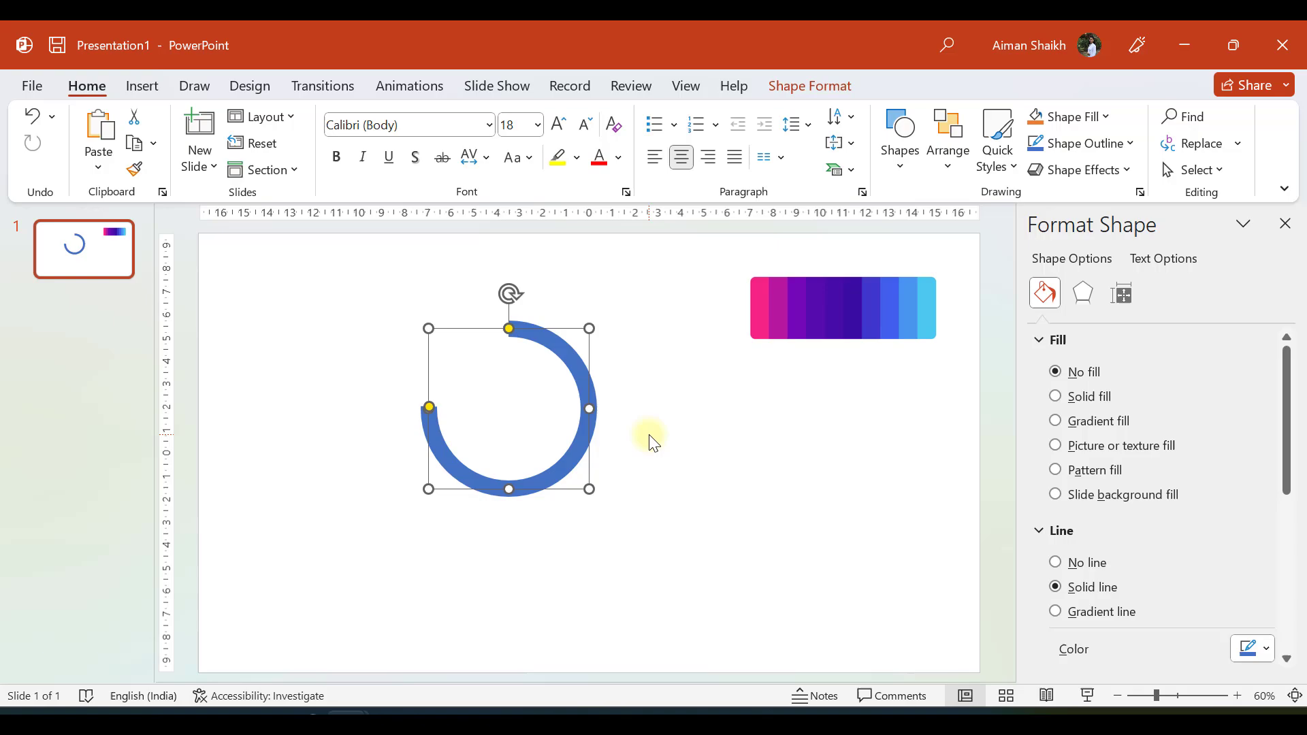
pyautogui.scroll(3, 648, 436)
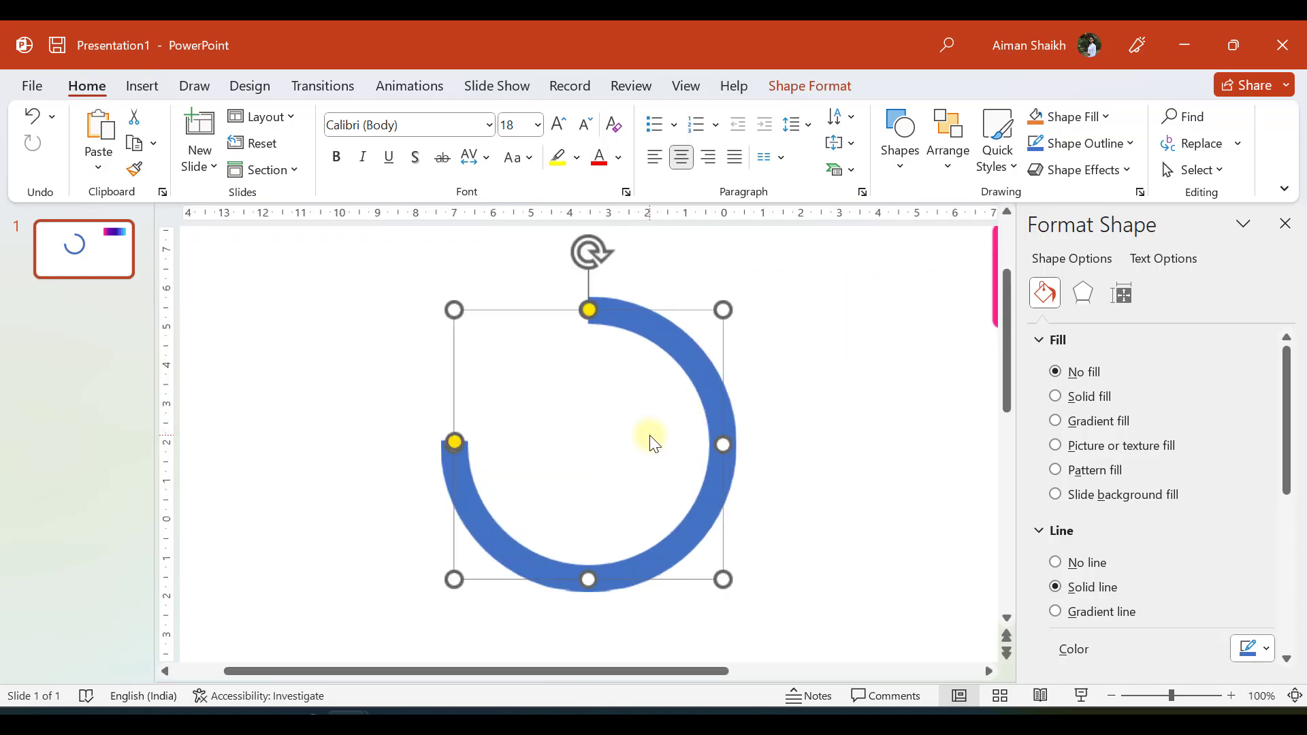
pyautogui.scroll(-2, 651, 439)
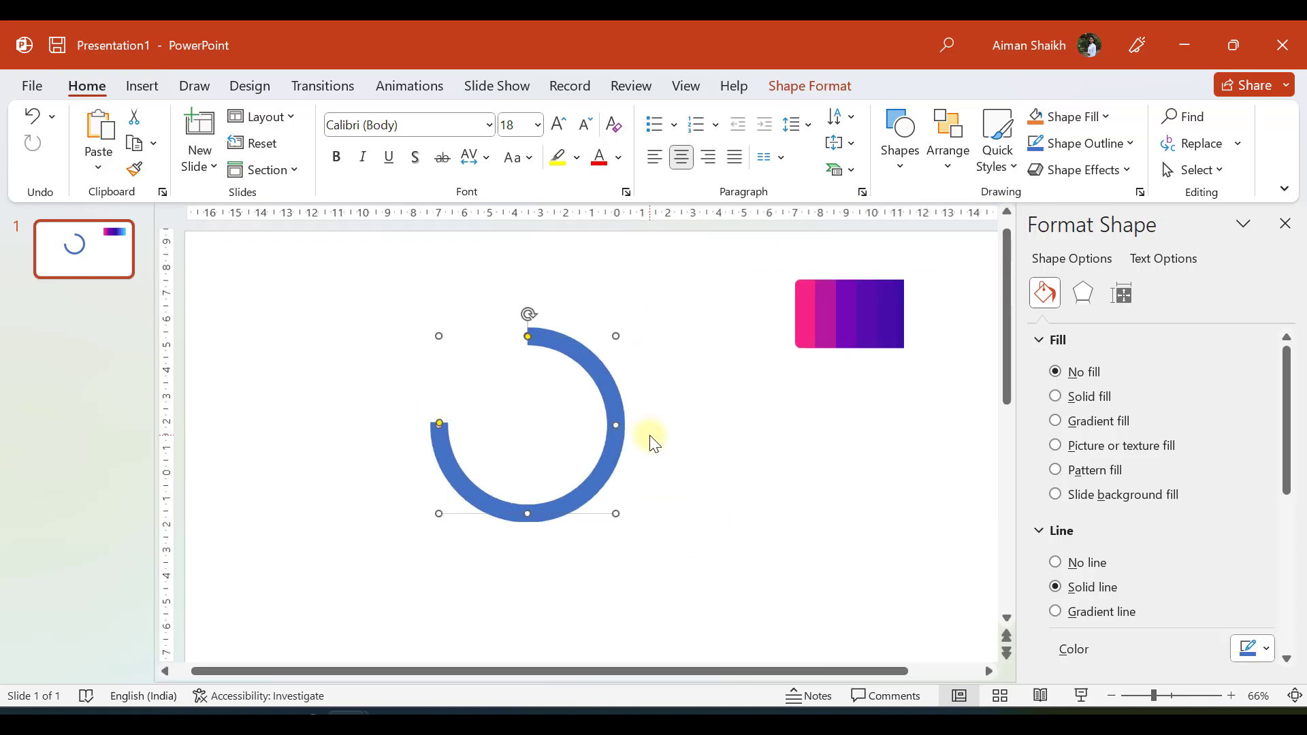
pyautogui.click(1040, 345)
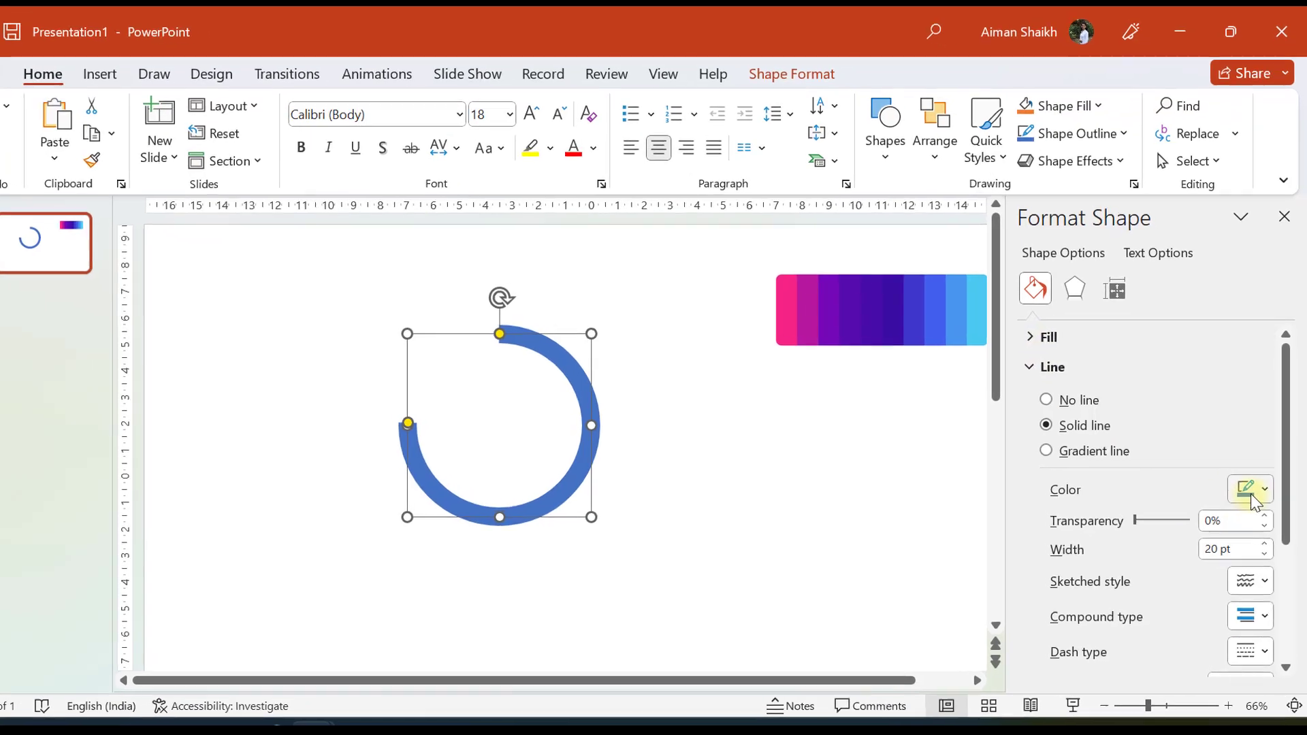
pyautogui.click(1257, 487)
pyautogui.click(1206, 465)
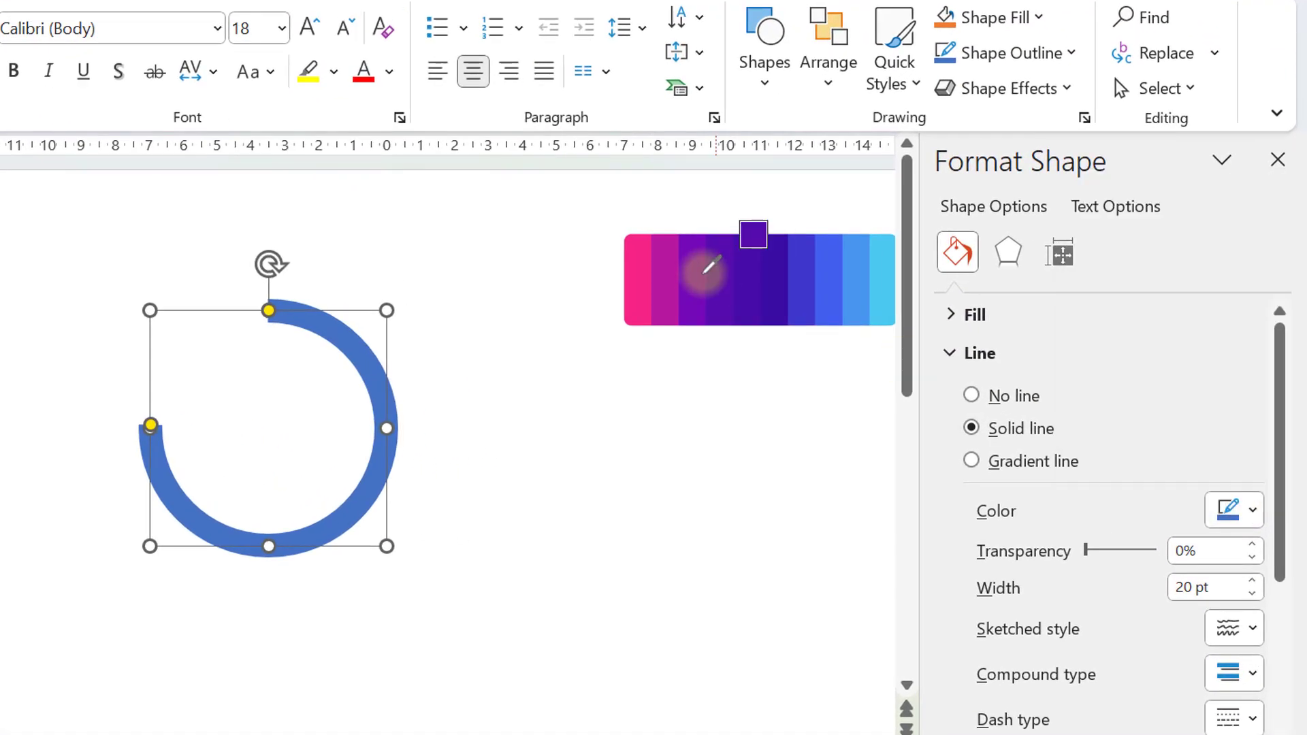
pyautogui.click(671, 256)
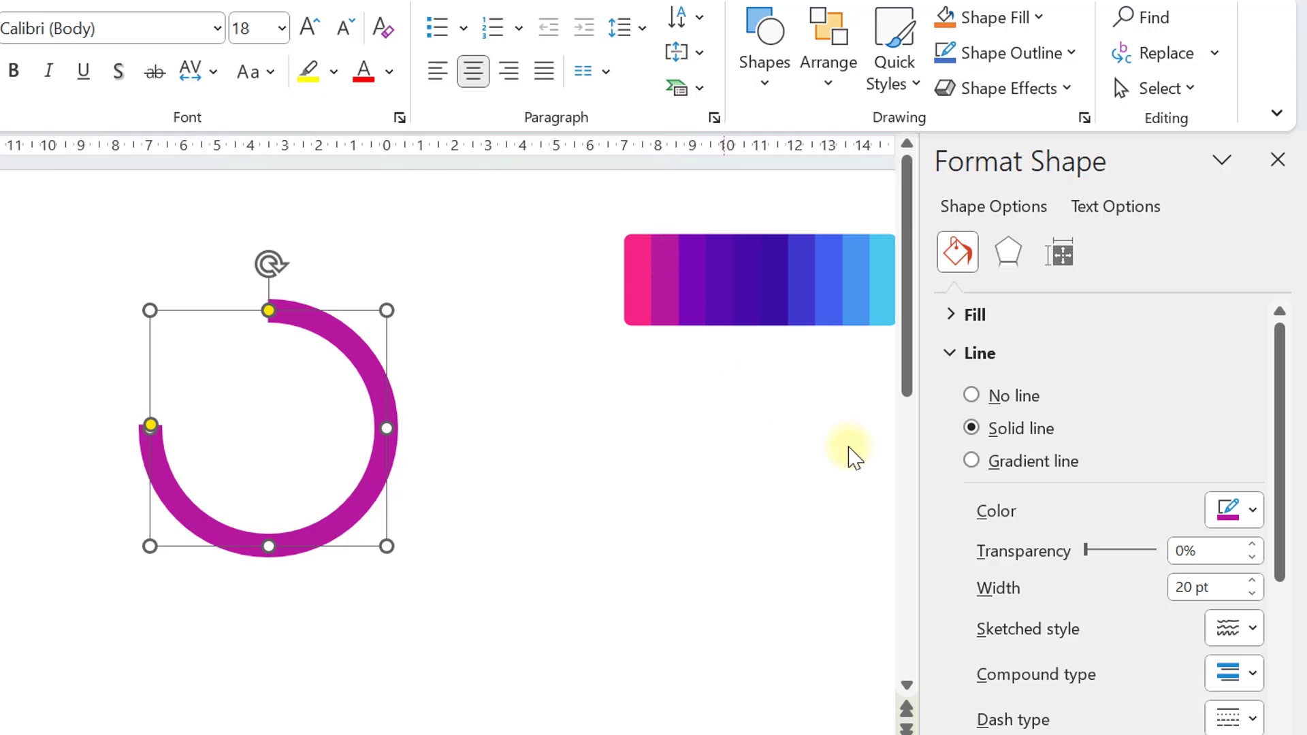
# Step: Change the arc's outline to a gradient line, reduce it to three stops and place the middle stop at 54%
pyautogui.click(1001, 463)
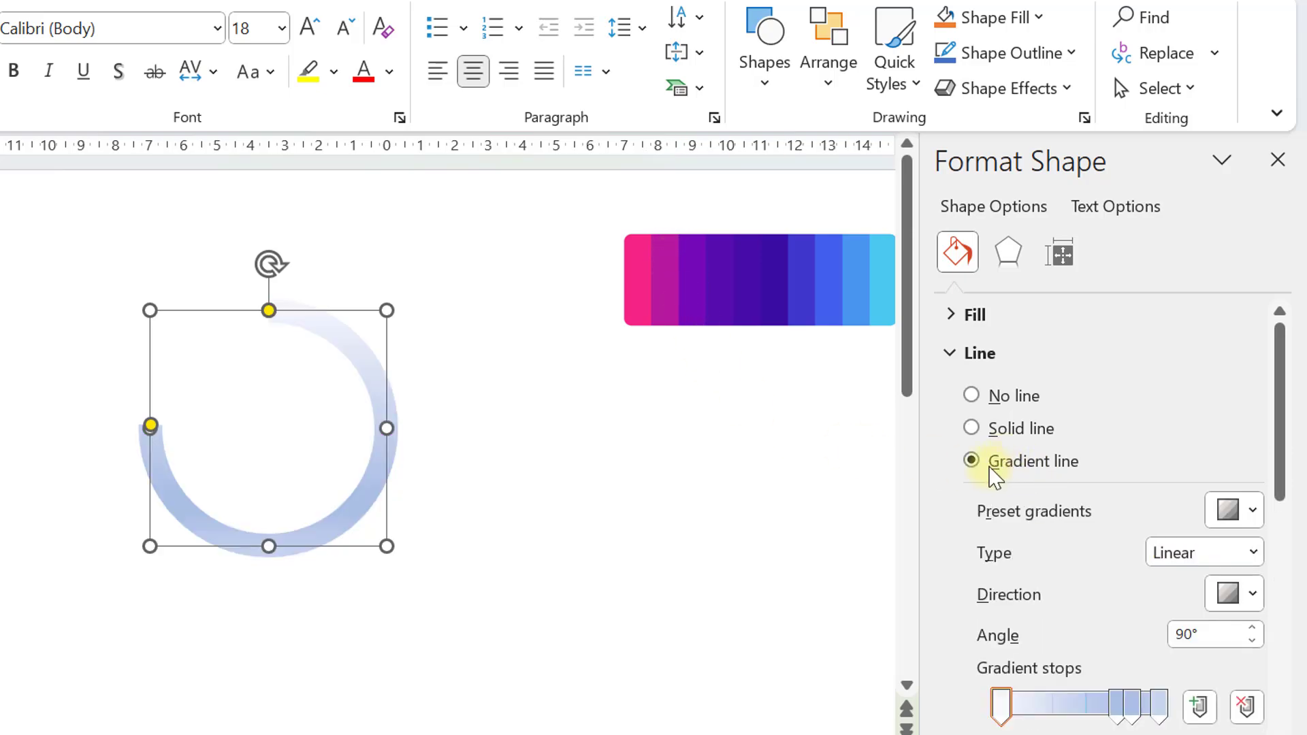
pyautogui.click(1116, 707)
pyautogui.click(1244, 707)
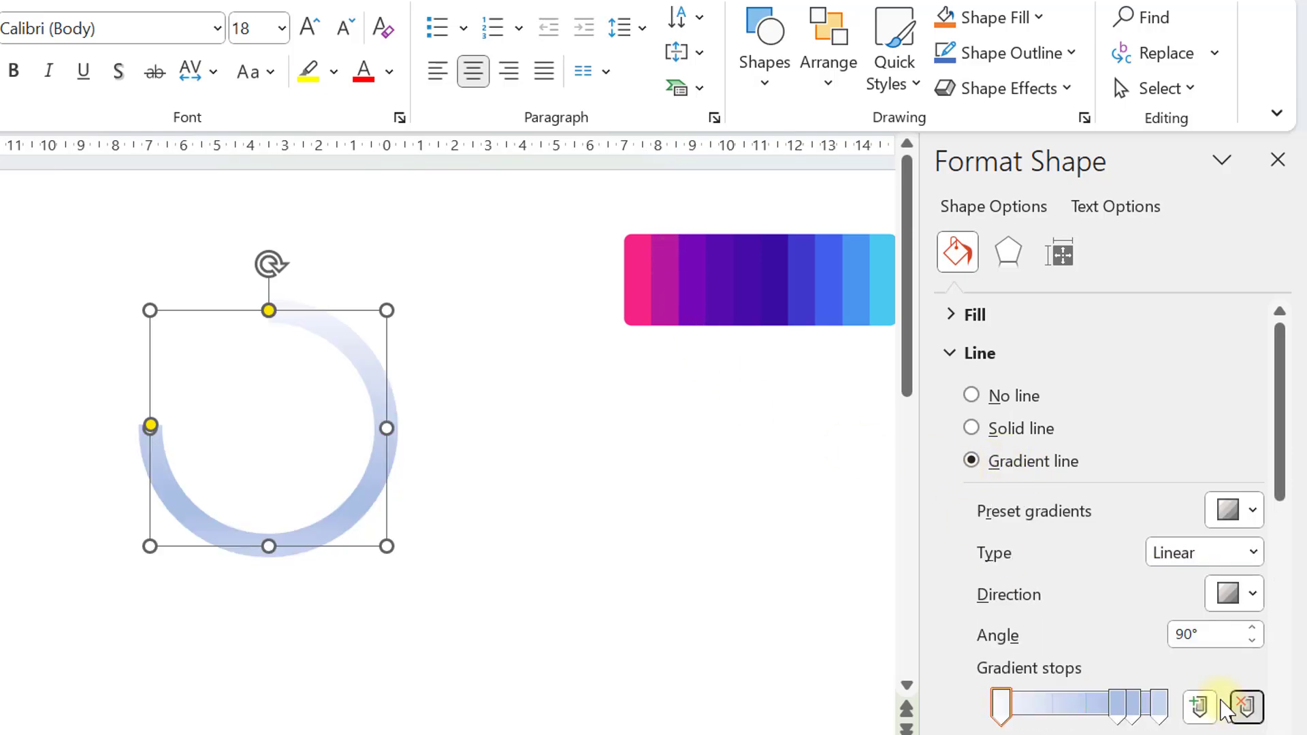
pyautogui.moveTo(1132, 708); pyautogui.dragTo(1083, 706)
pyautogui.scroll(-3, 995, 604)
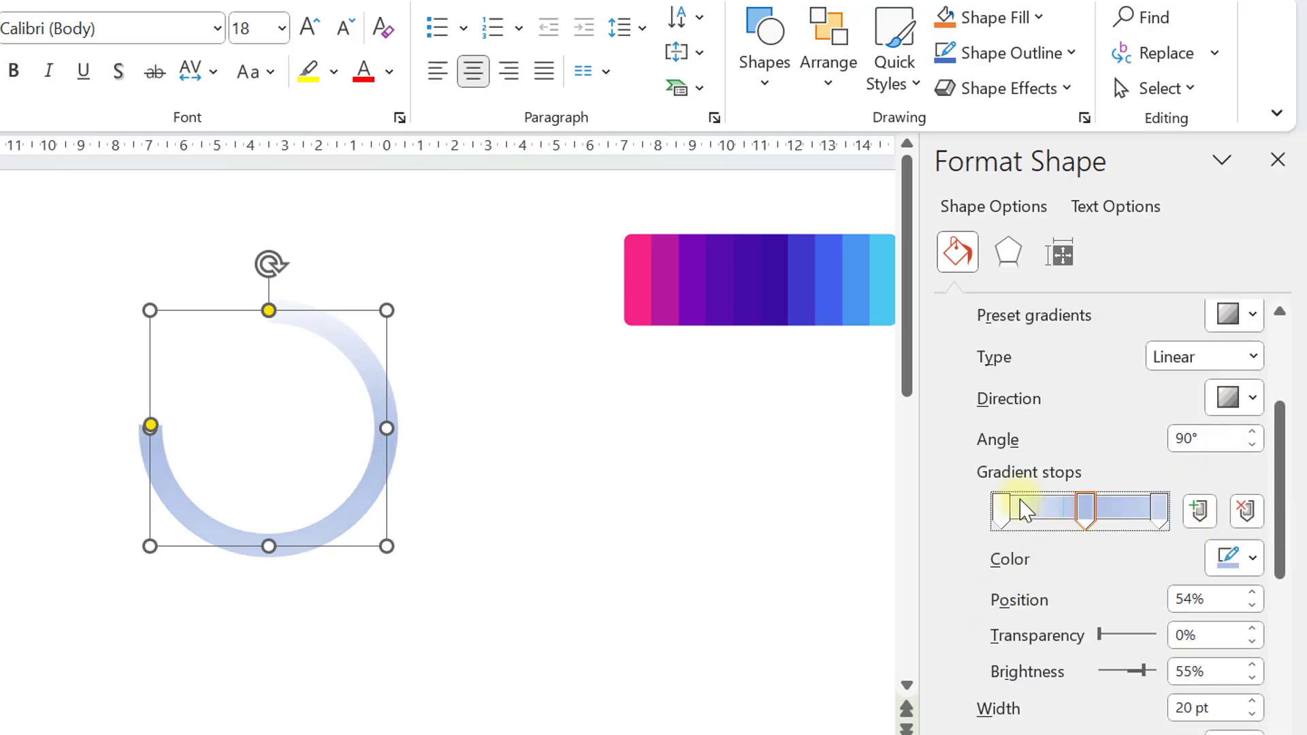
# Step: Color the gradient stop at 0% violet by sampling the third swatch of the palette with the Eyedropper
pyautogui.click(1006, 512)
pyautogui.click(1251, 558)
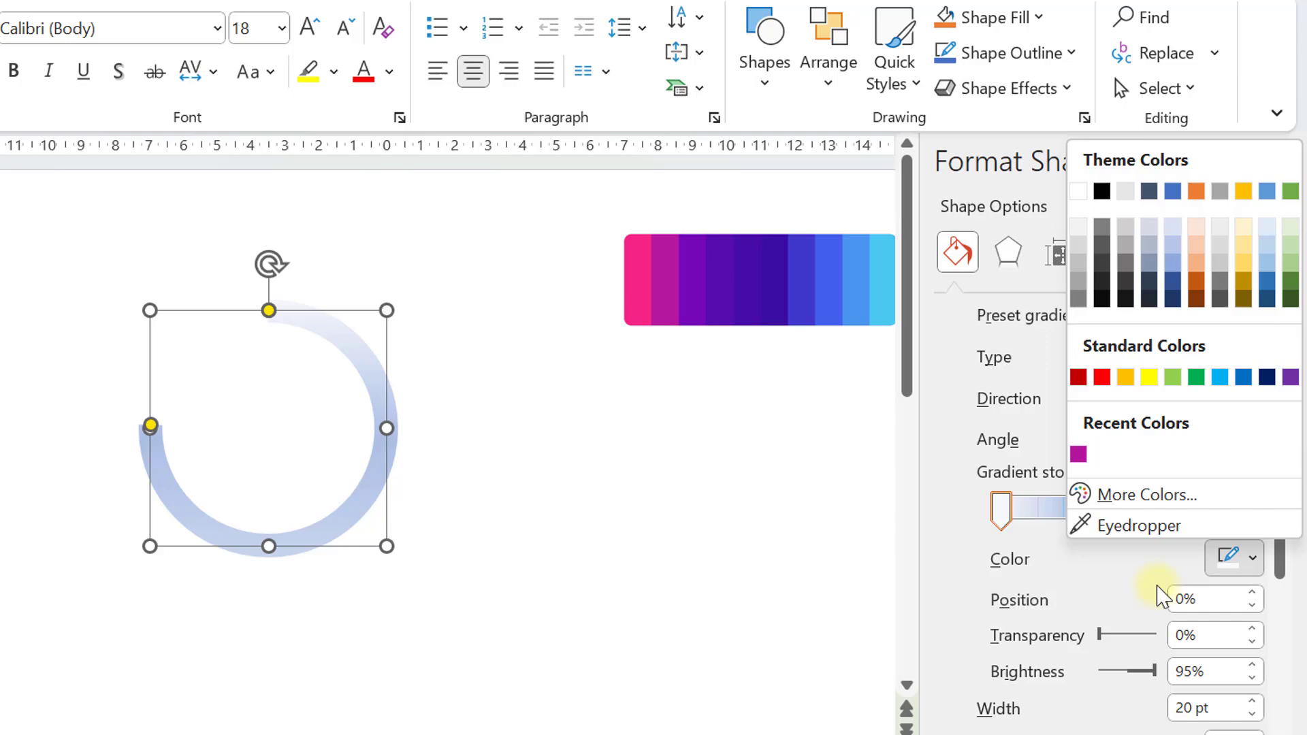
pyautogui.click(1126, 535)
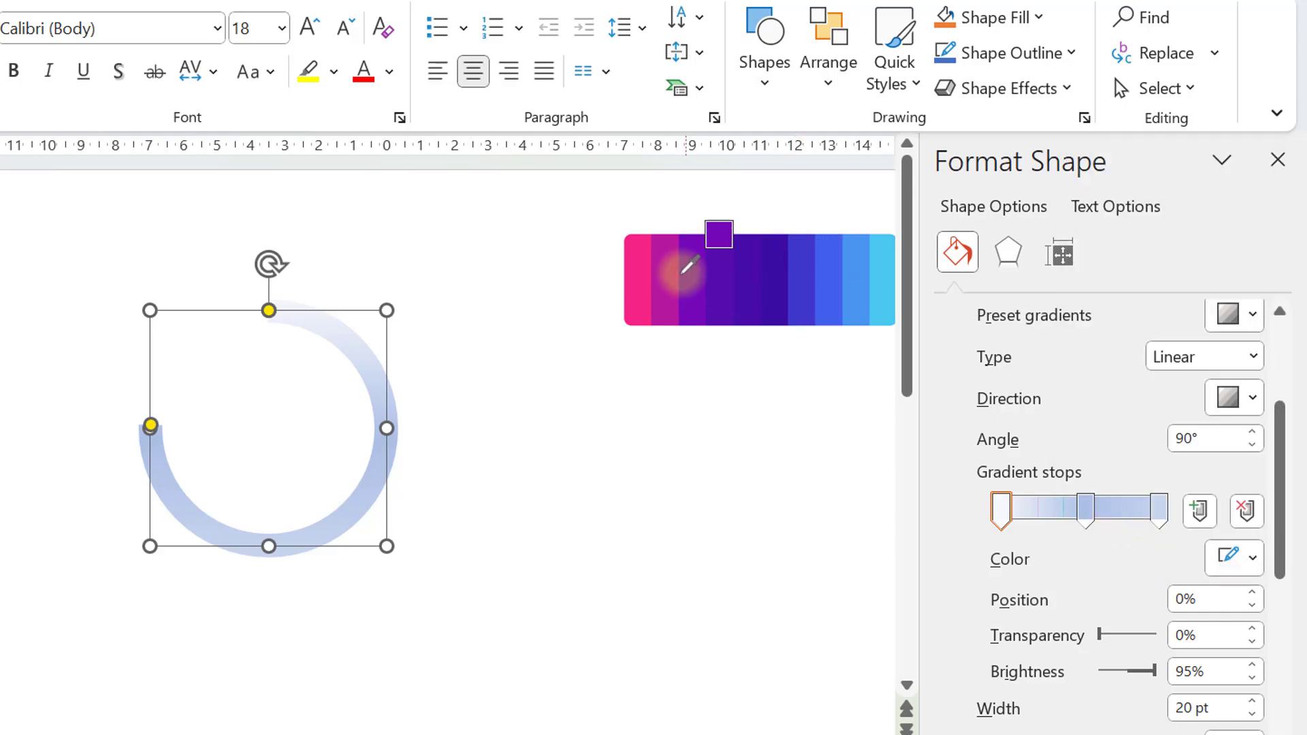
pyautogui.click(683, 271)
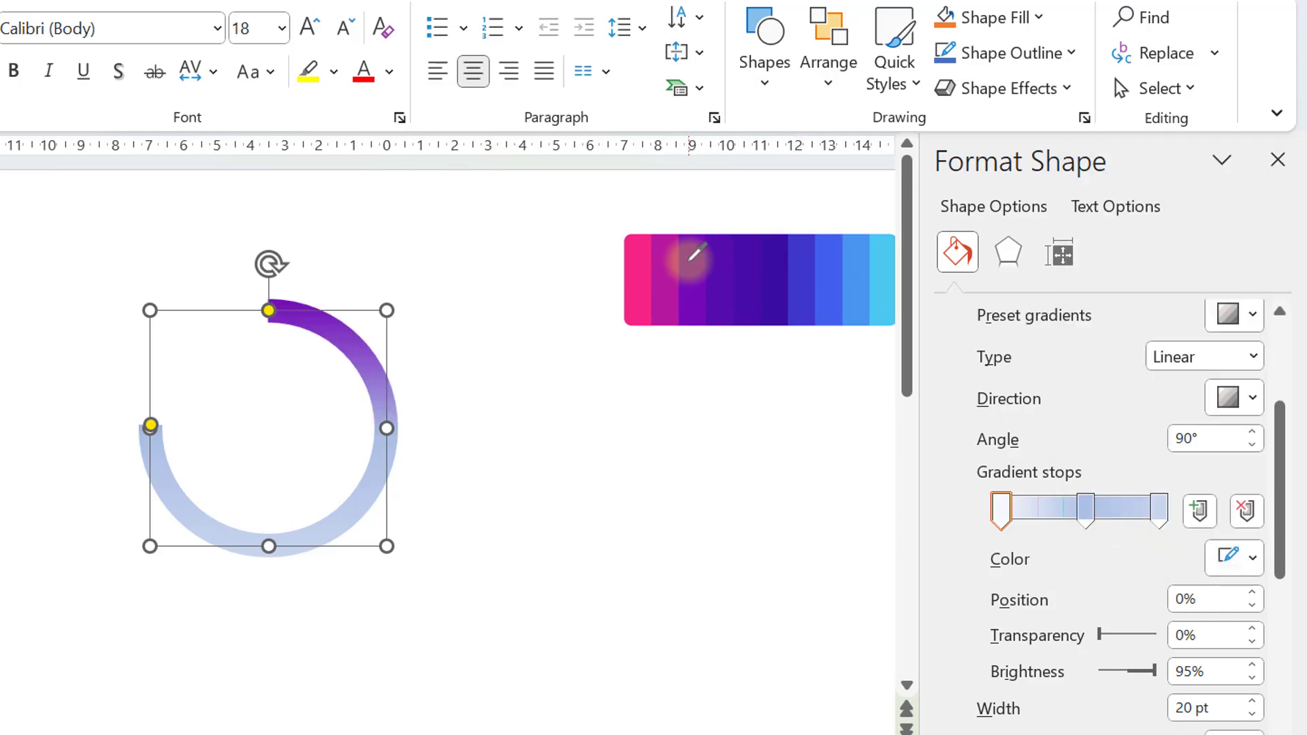
# Step: Color the middle gradient stop deep purple by sampling the fourth swatch of the palette with the Eyedropper
pyautogui.click(1085, 511)
pyautogui.click(1251, 558)
pyautogui.click(1151, 526)
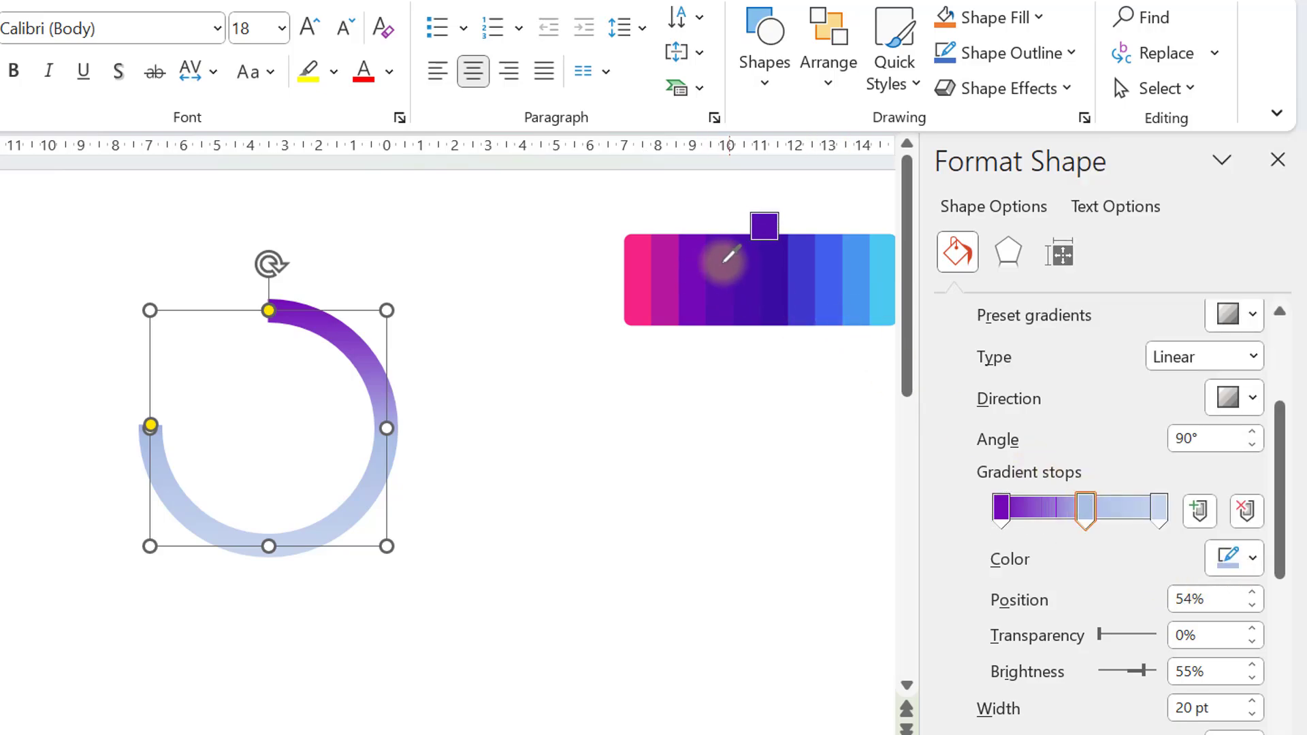
pyautogui.click(724, 261)
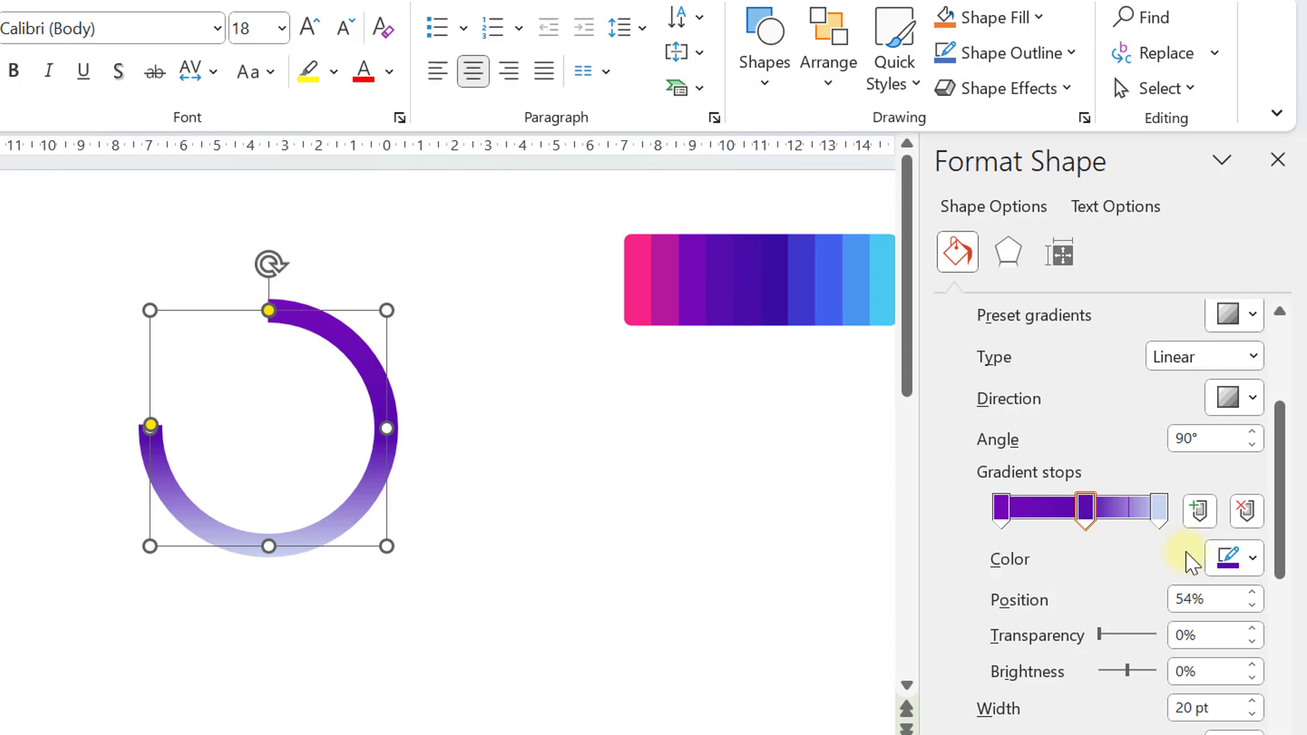
# Step: Color the gradient stop at 100% dark indigo by sampling the sixth swatch of the palette, then deselect the arc
pyautogui.click(1160, 510)
pyautogui.click(1230, 555)
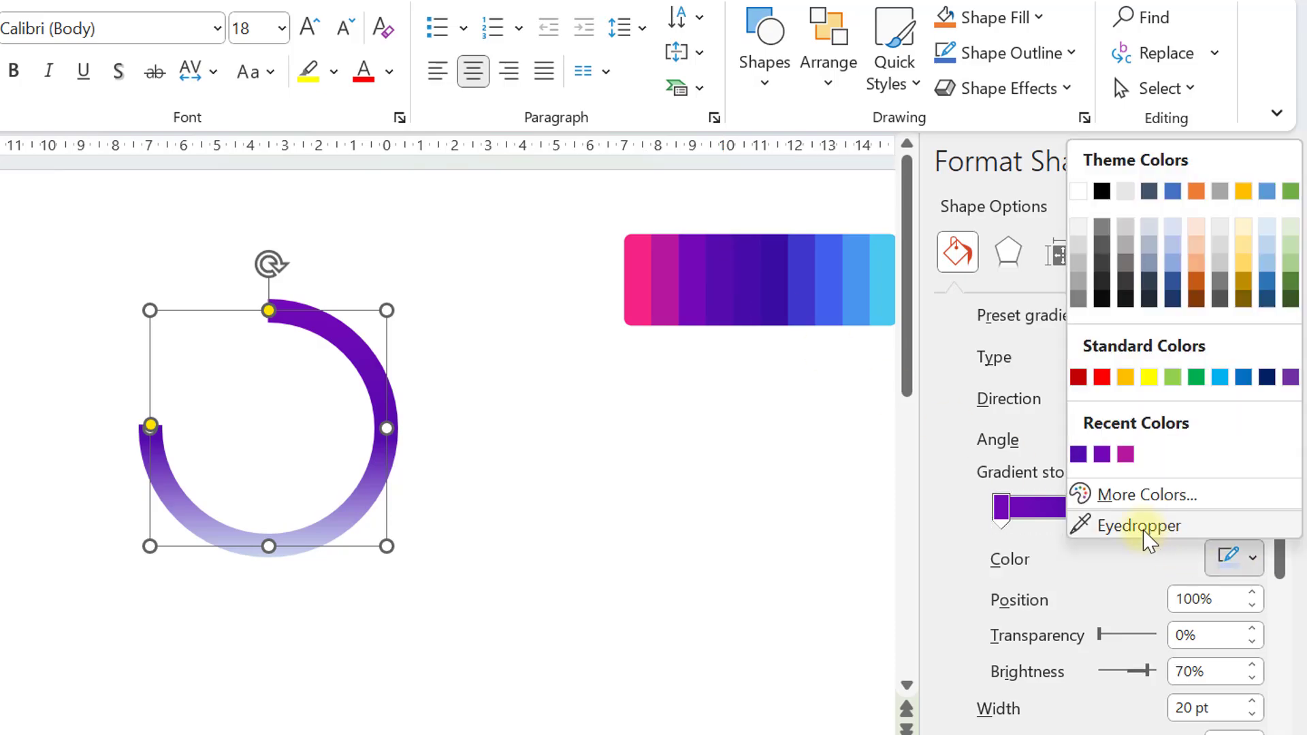
pyautogui.click(1146, 527)
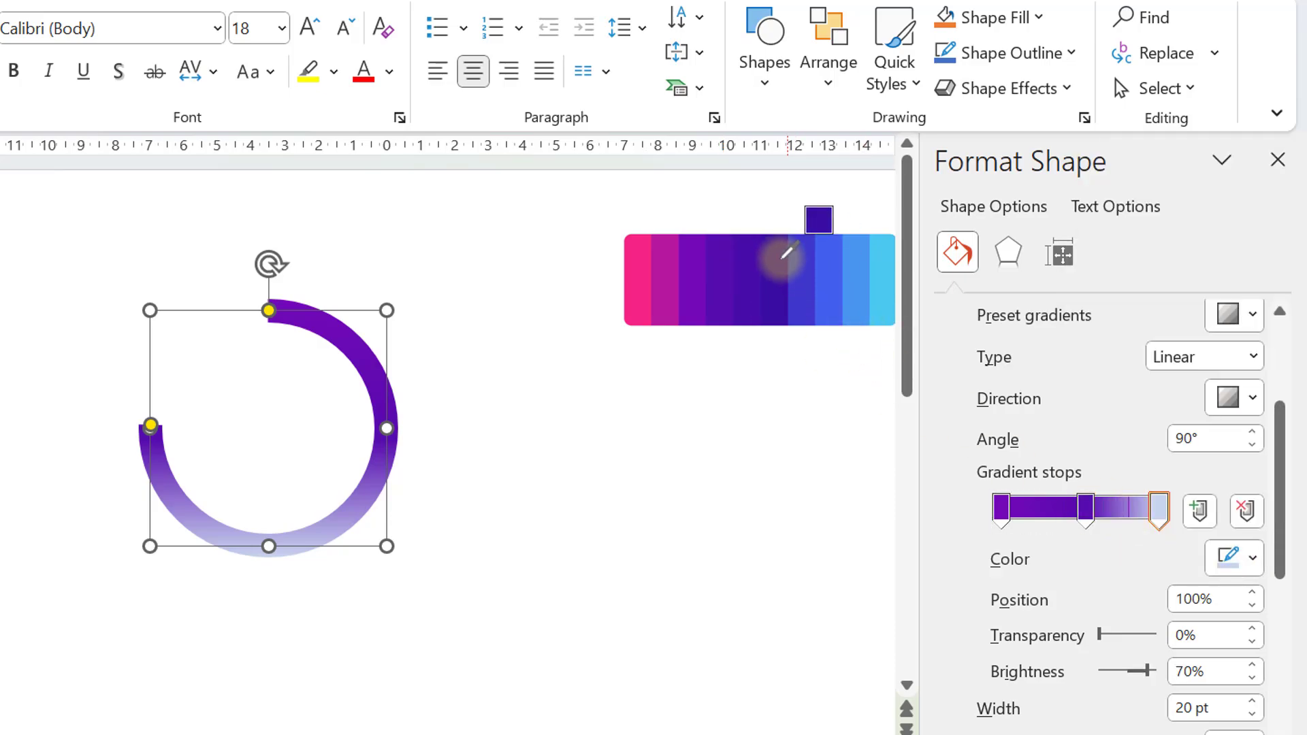
pyautogui.click(783, 259)
pyautogui.click(586, 476)
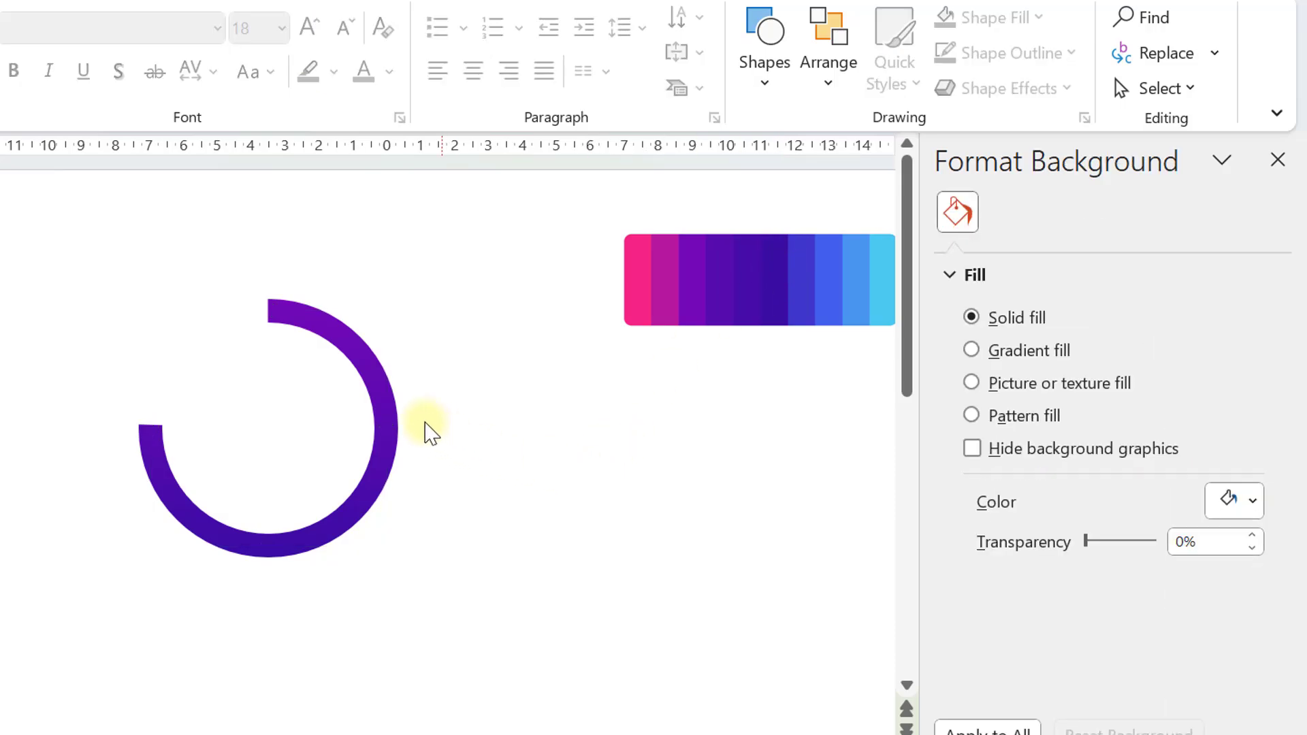
# Step: Change the arc's outline gradient type to Radial and open its direction options
pyautogui.click(374, 388)
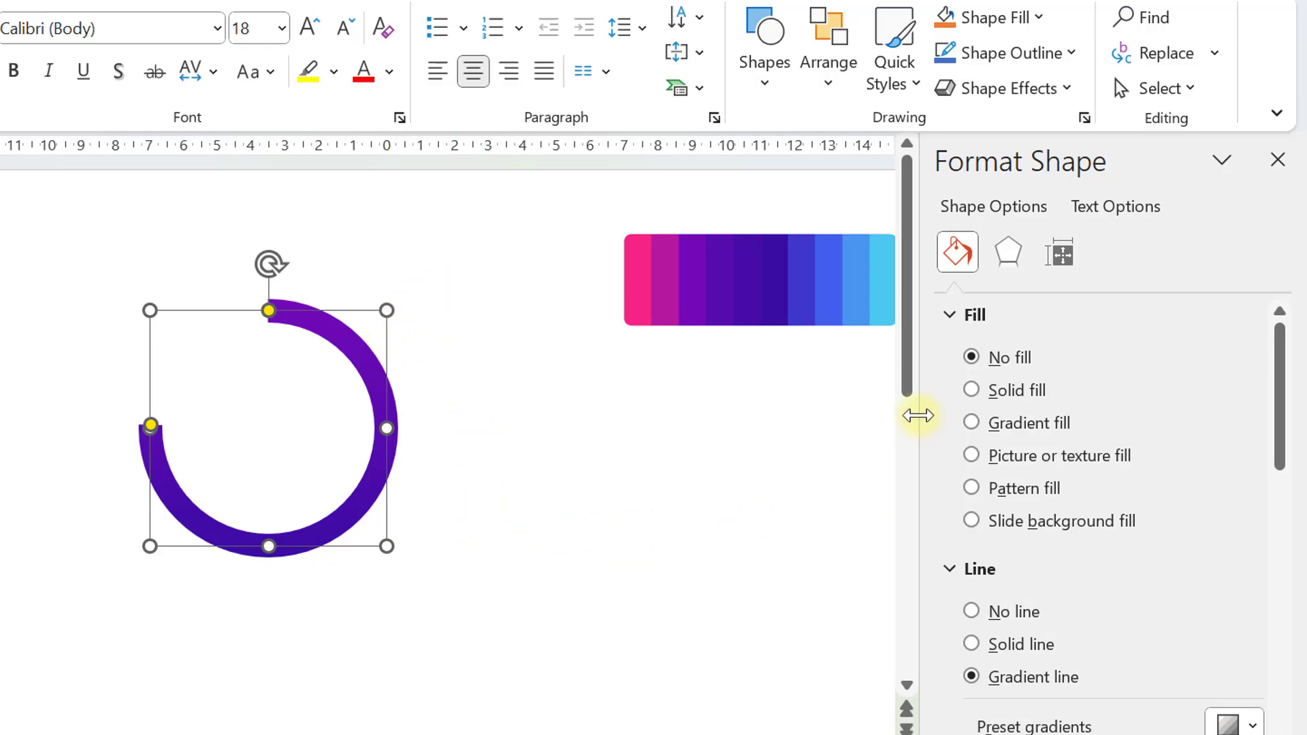
pyautogui.scroll(-3, 981, 501)
pyautogui.scroll(-3, 995, 512)
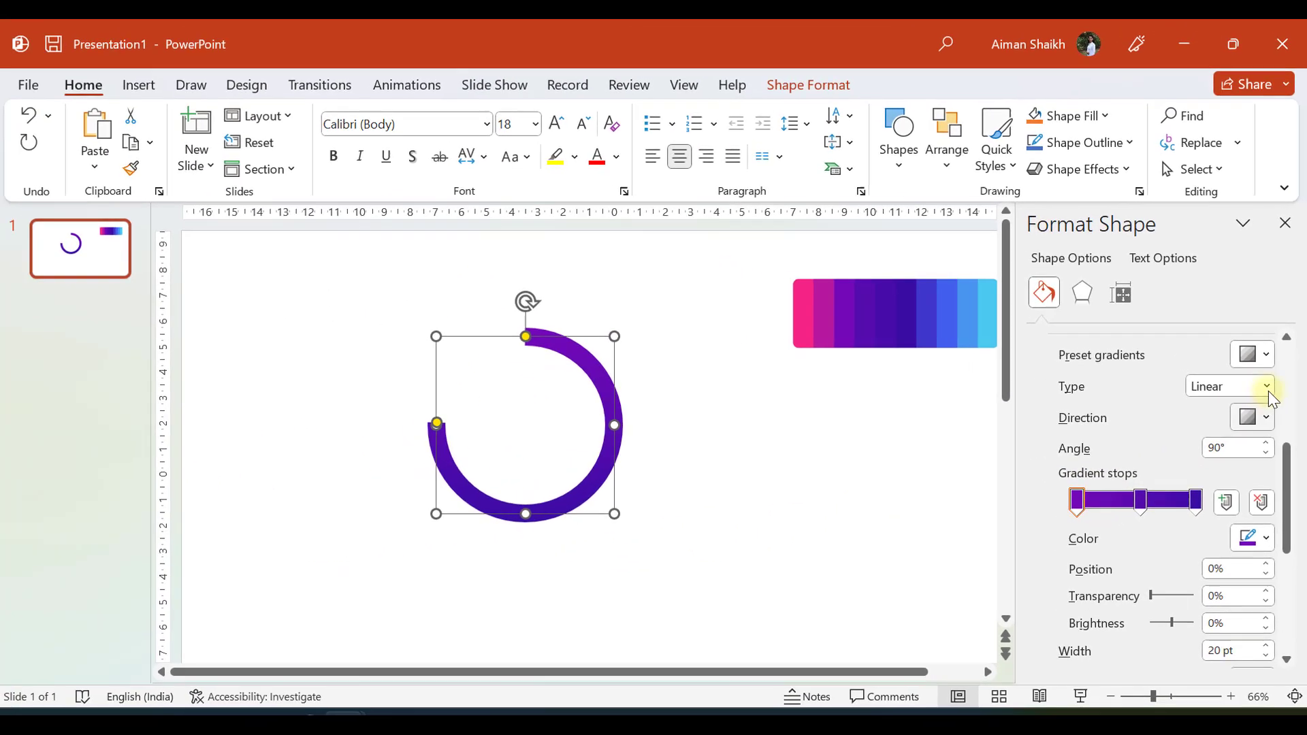
pyautogui.click(1267, 386)
pyautogui.click(1219, 430)
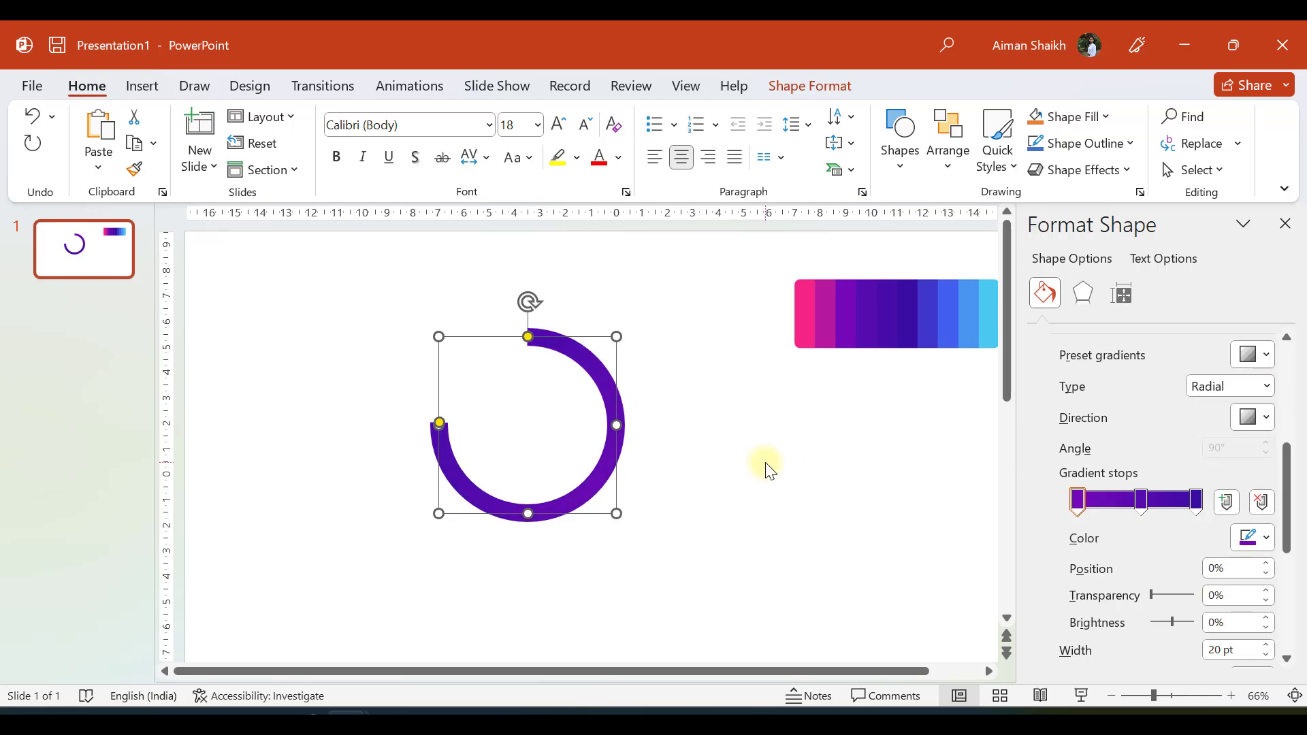
pyautogui.click(1254, 417)
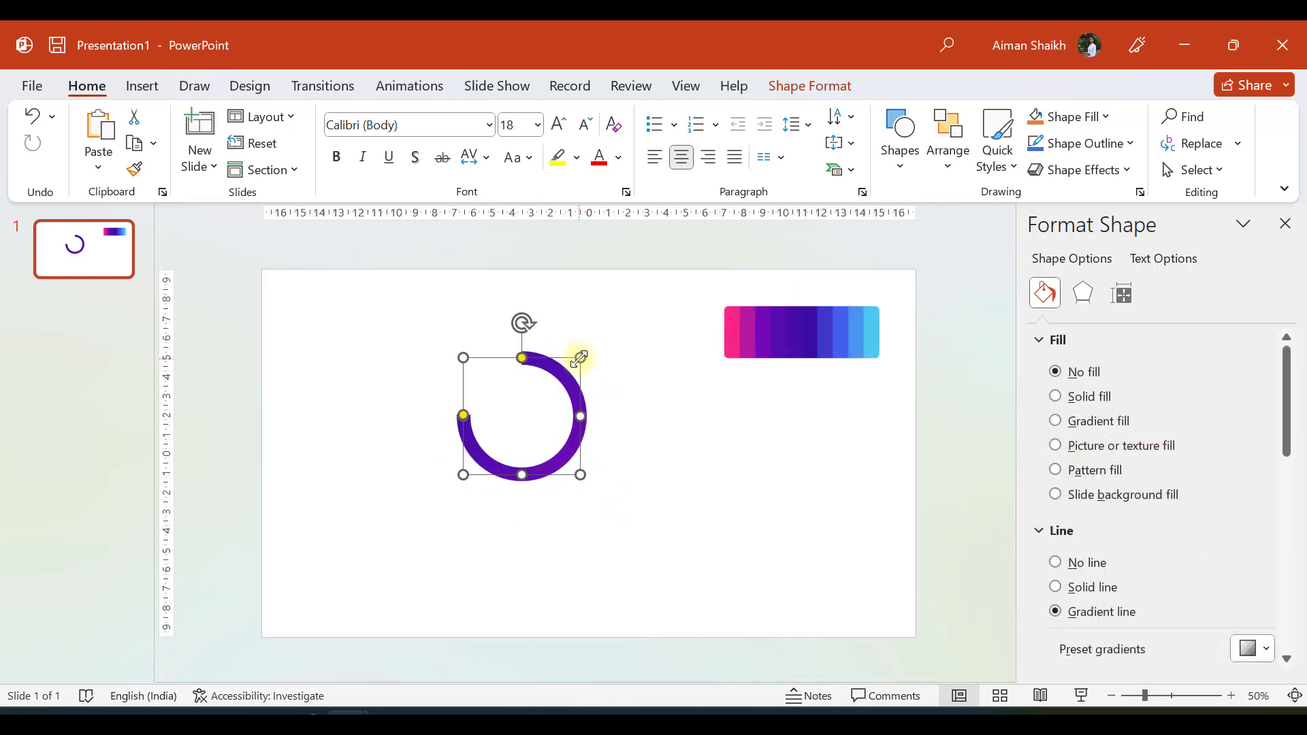
# Step: Shrink the arc and move it to the slide's left half, with the palette picture turned vertical just outside the slide's right edge
pyautogui.moveTo(579, 359); pyautogui.dragTo(576, 363)
pyautogui.moveTo(563, 379); pyautogui.dragTo(441, 400)
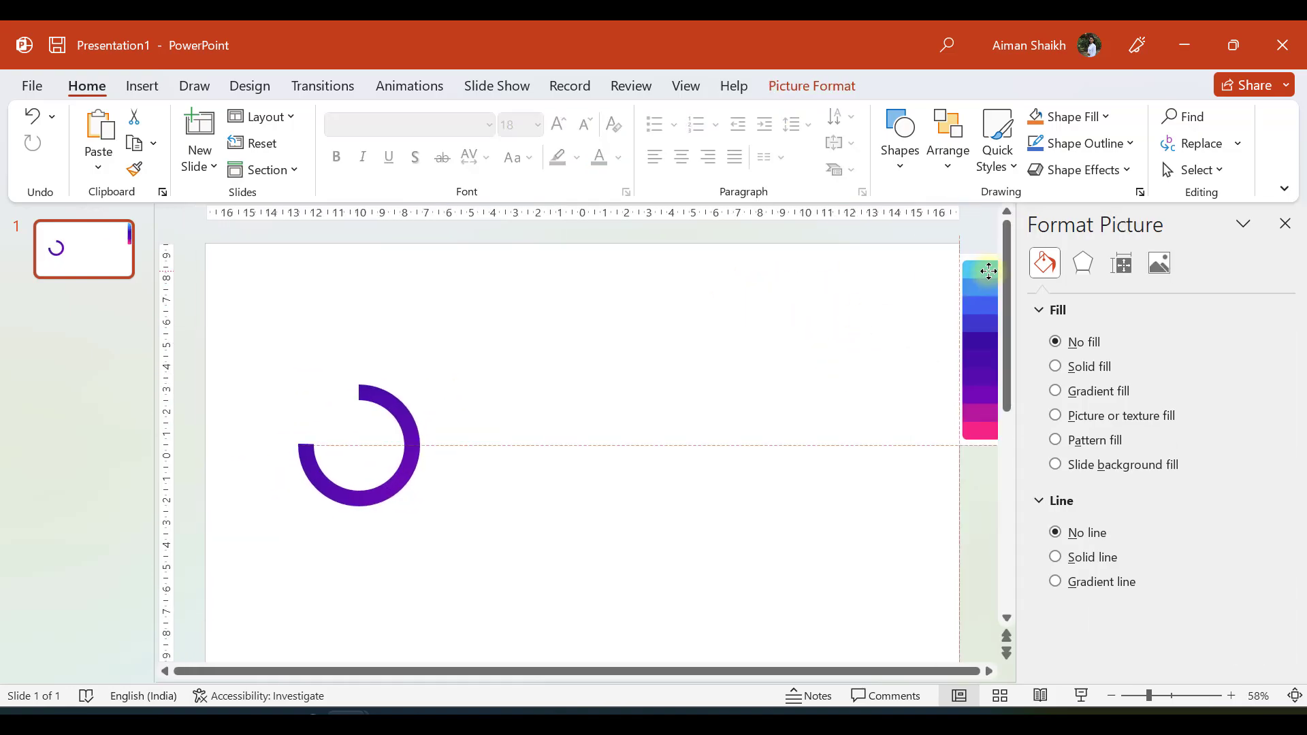
pyautogui.click(677, 578)
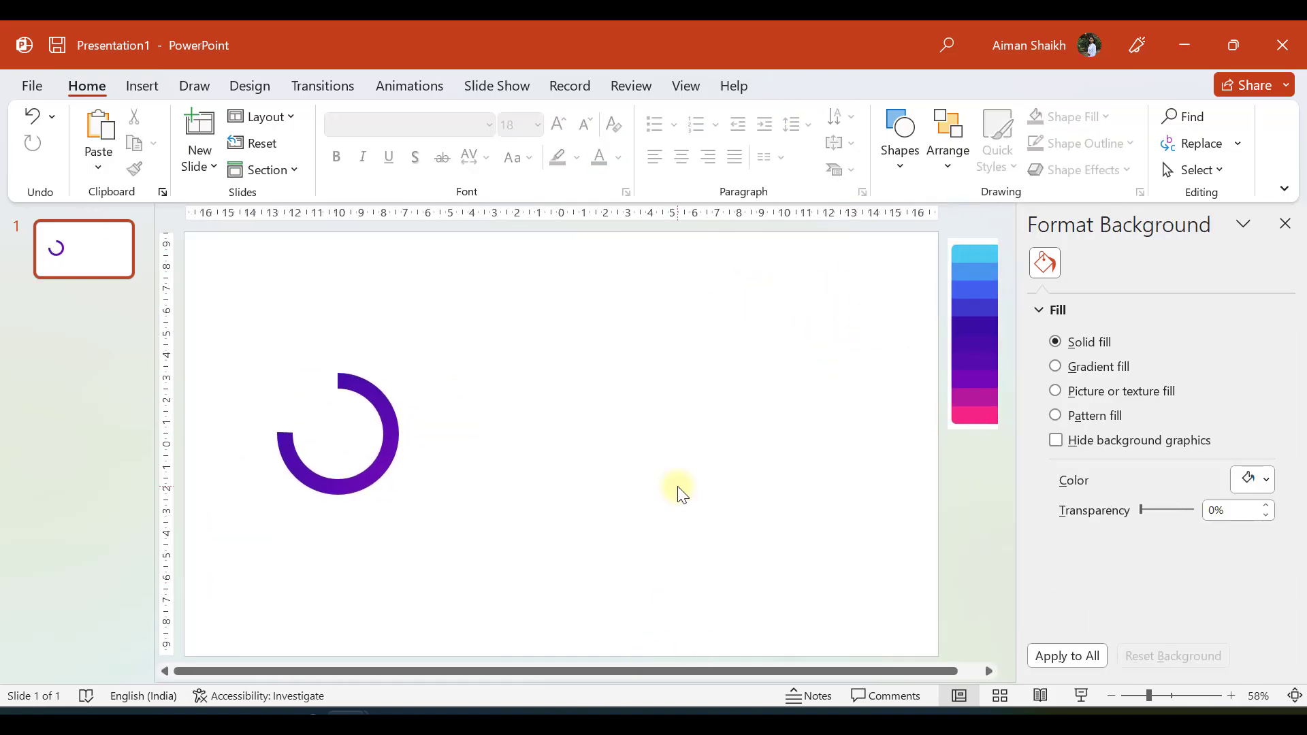